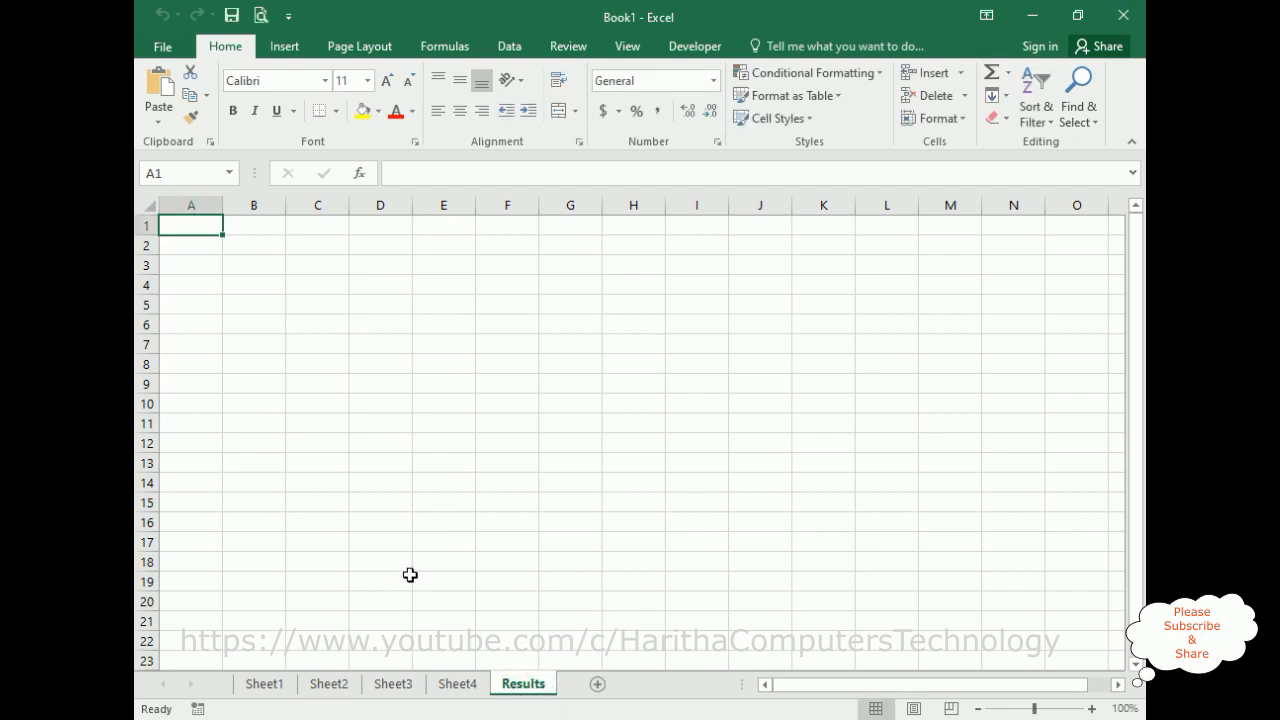
left_click(262, 689)
left_click(328, 688)
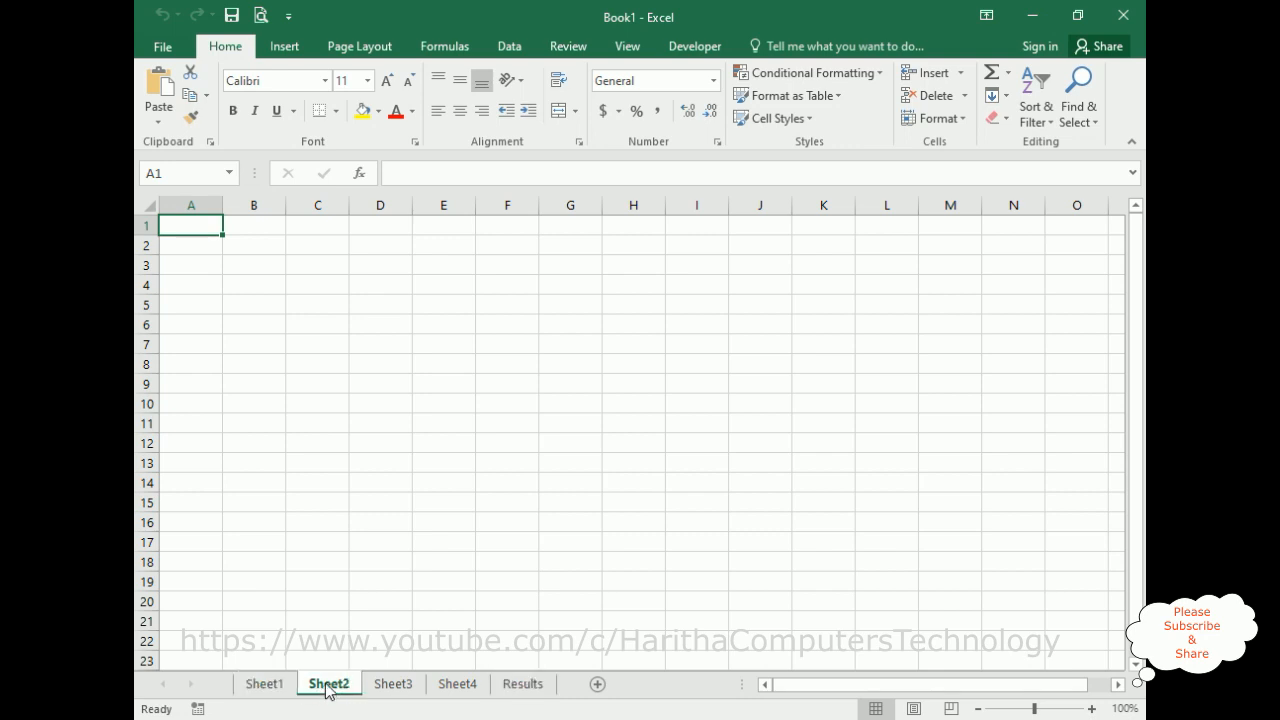
left_click(386, 688)
left_click(450, 688)
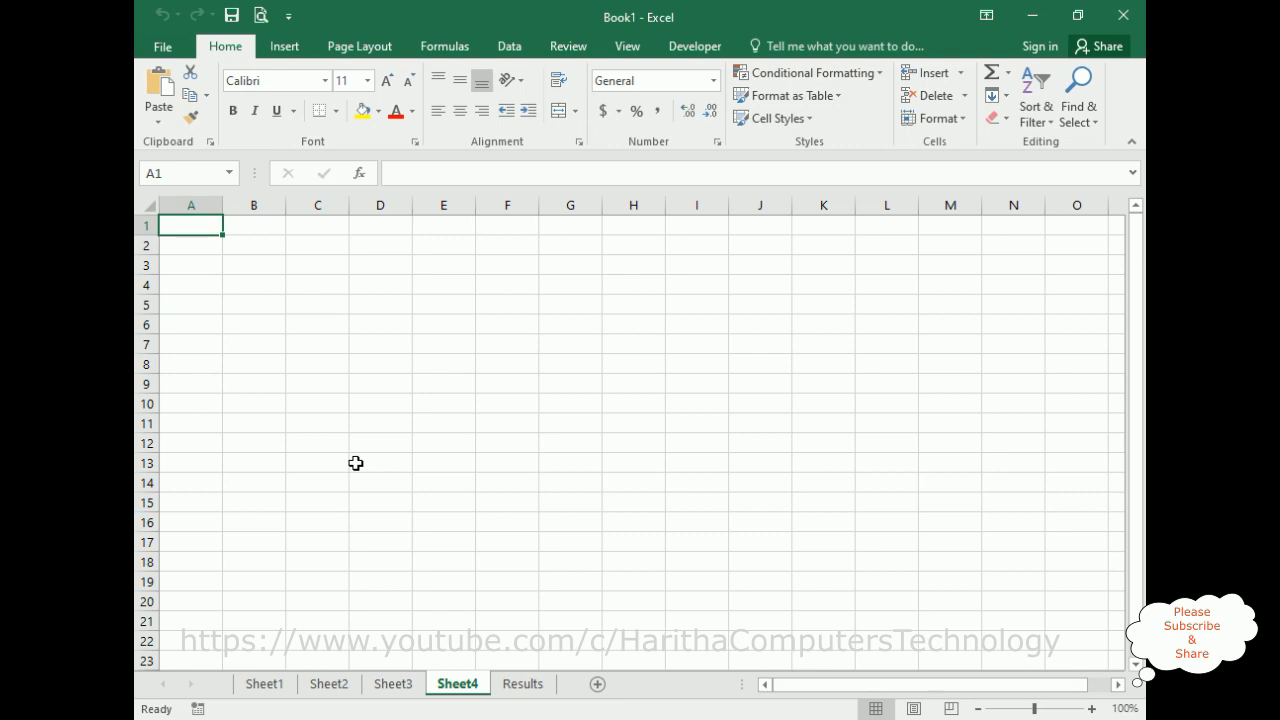
left_click(523, 685)
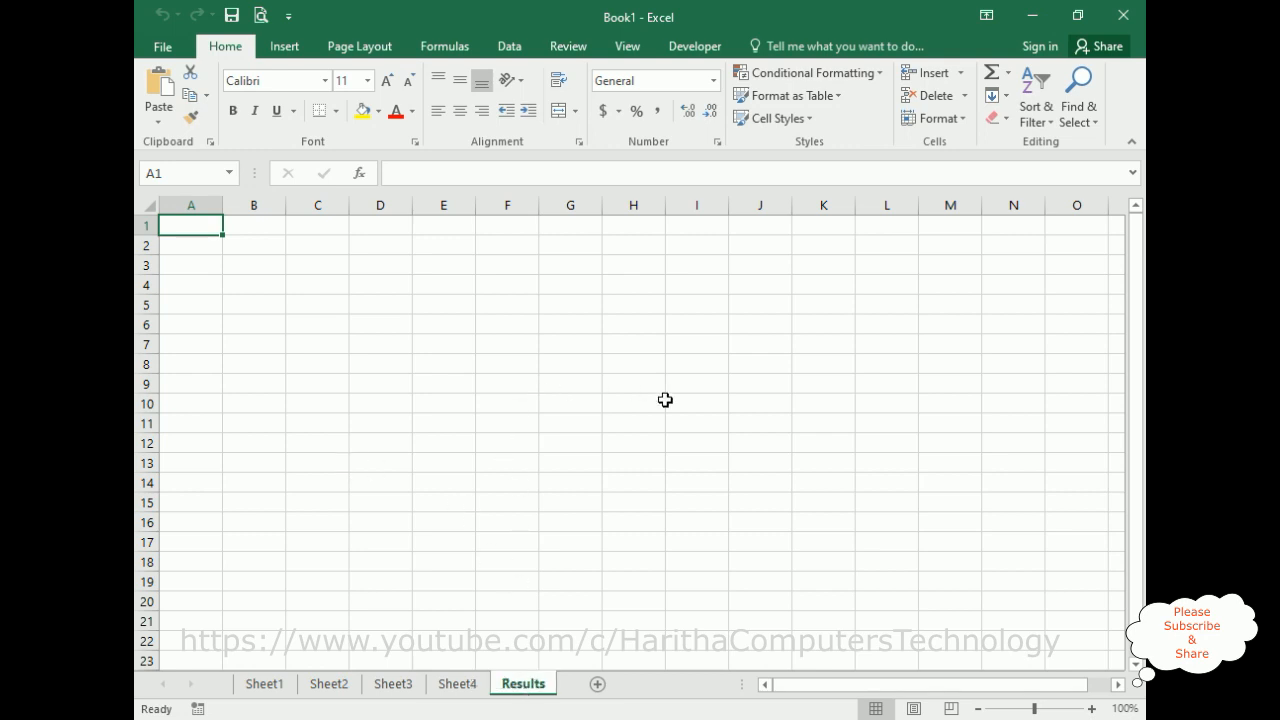
Enter 23 in cell D6 of Sheet1 and 45 in cell F9 of Sheet2
left_click(262, 684)
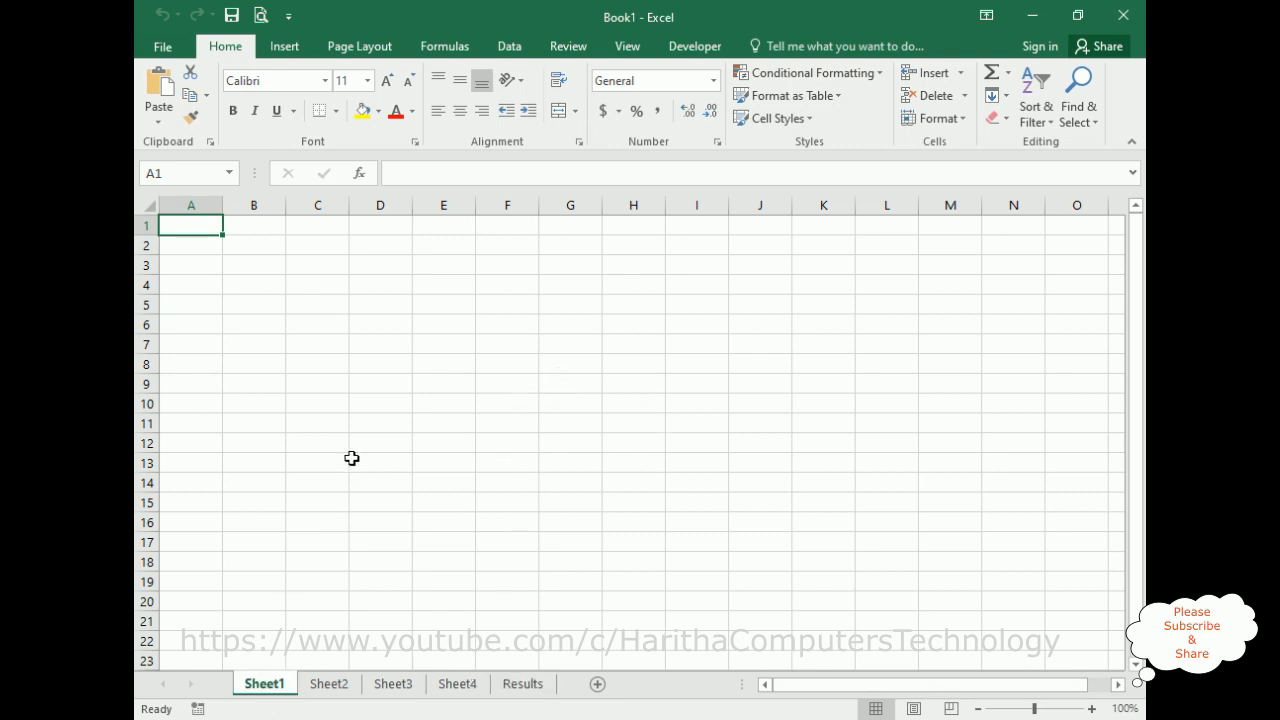
left_click(369, 326)
type("23")
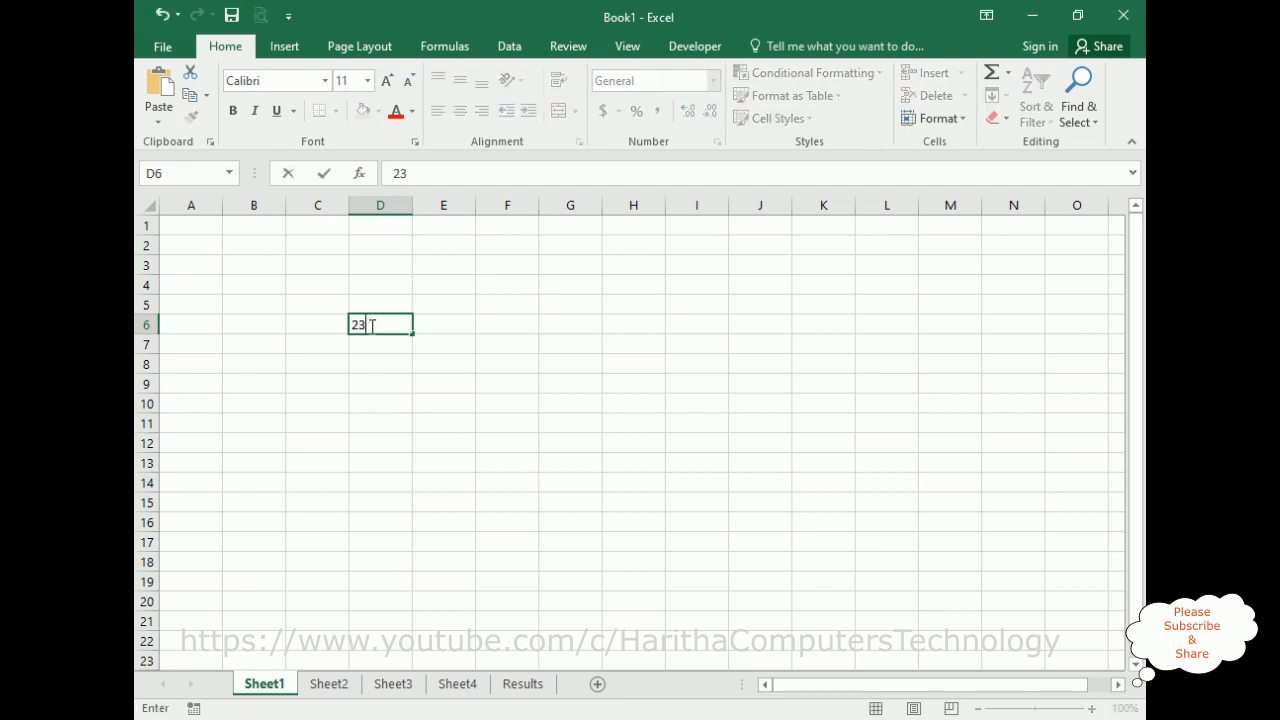
left_click(340, 685)
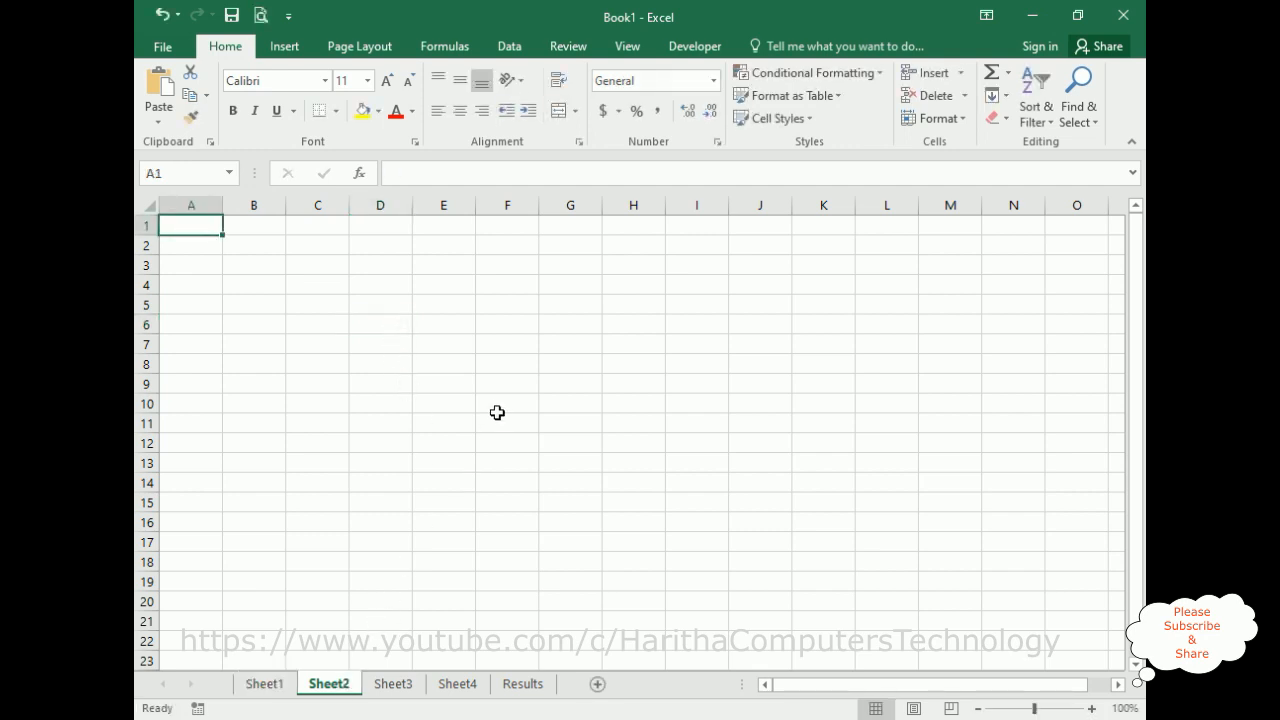
left_click(506, 390)
type("45")
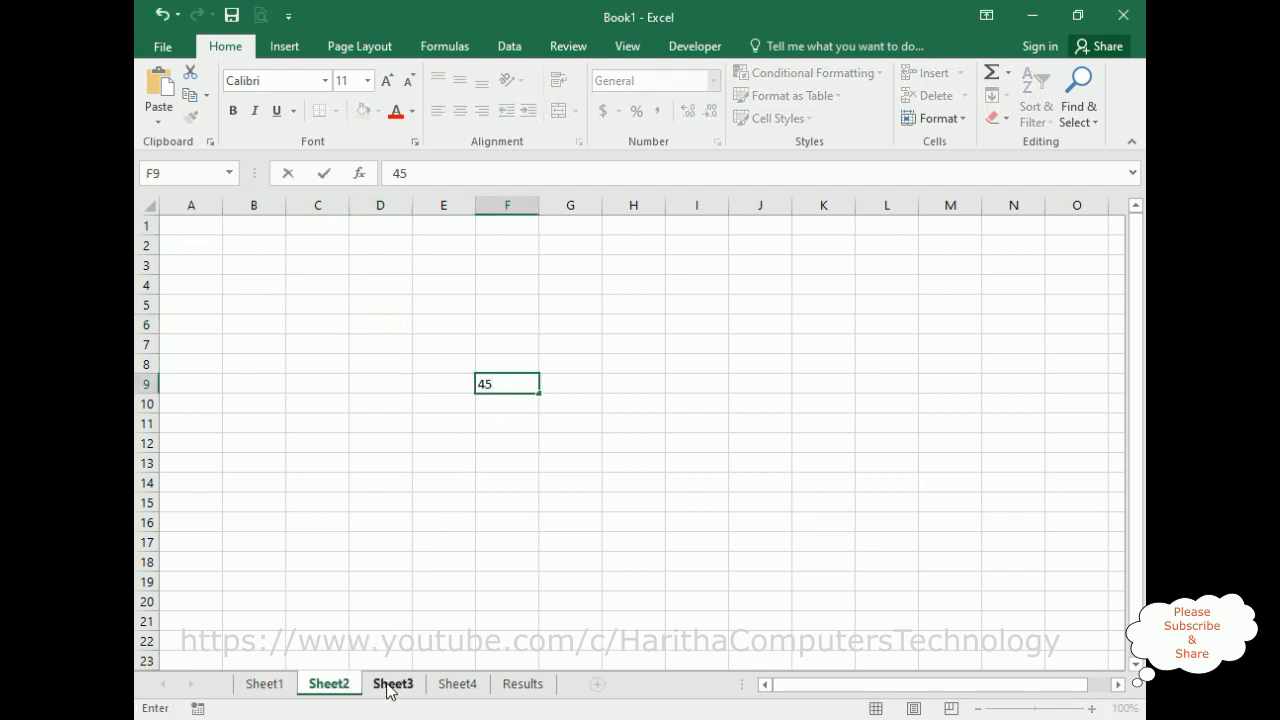
Enter 90 in cell E8 of Sheet3 and 35 in cell E8 of Sheet4
left_click(392, 684)
left_click(416, 357)
type("90")
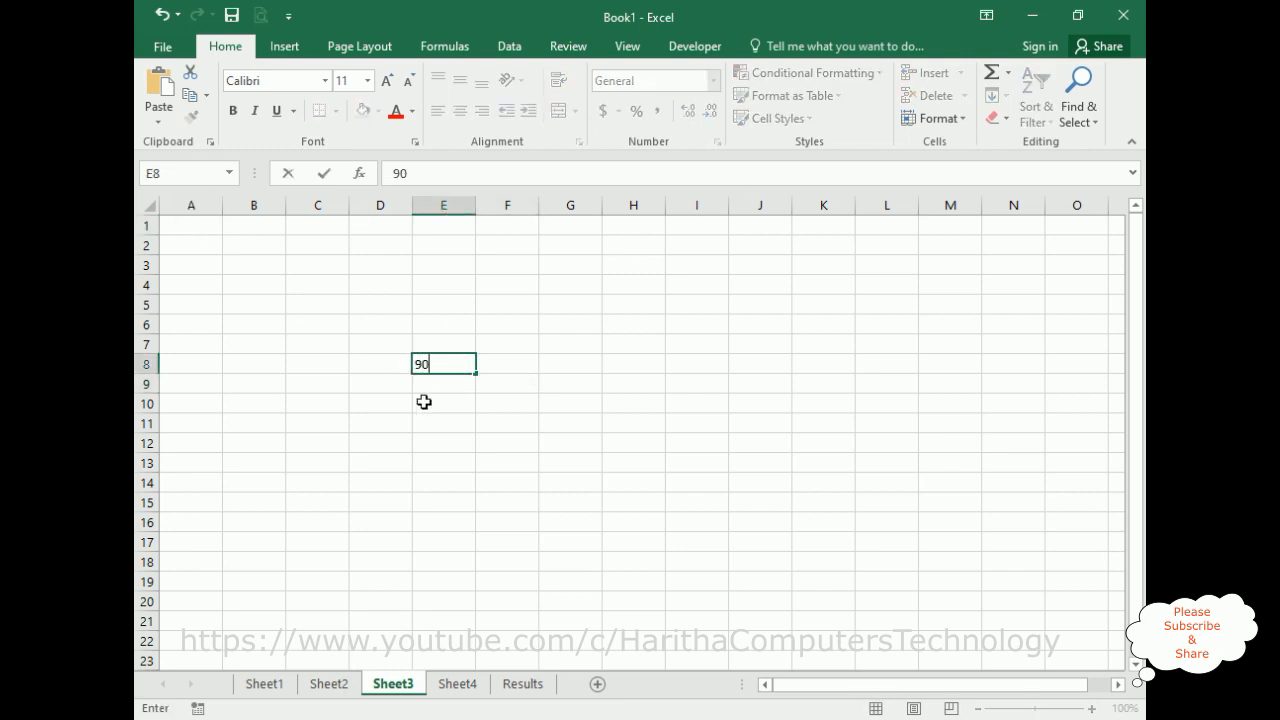
left_click(452, 683)
left_click(452, 366)
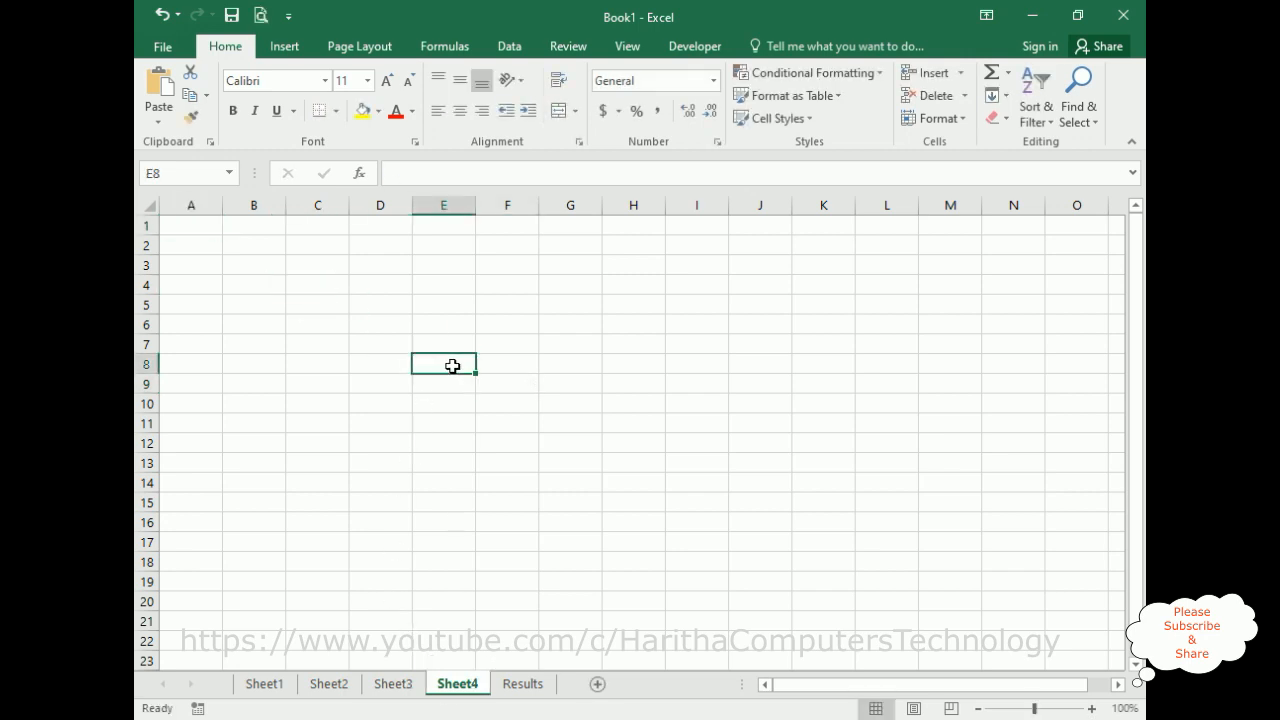
type("35")
left_click(626, 403)
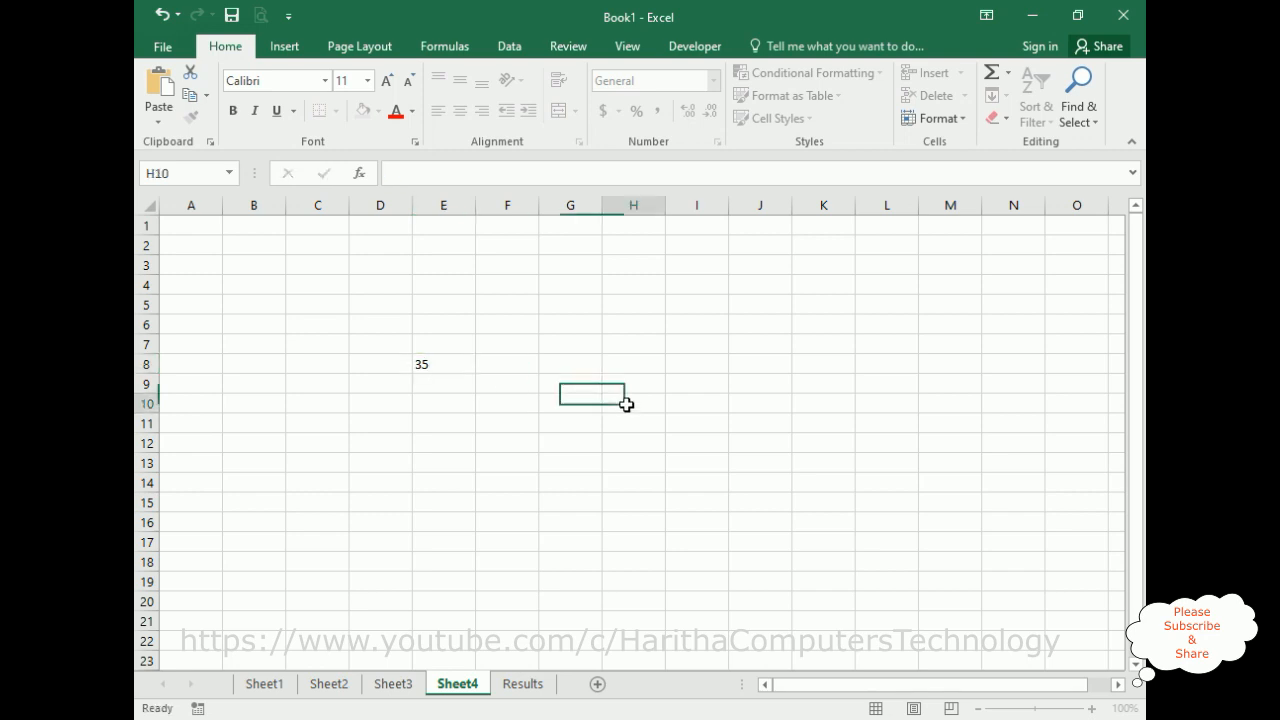
left_click(266, 688)
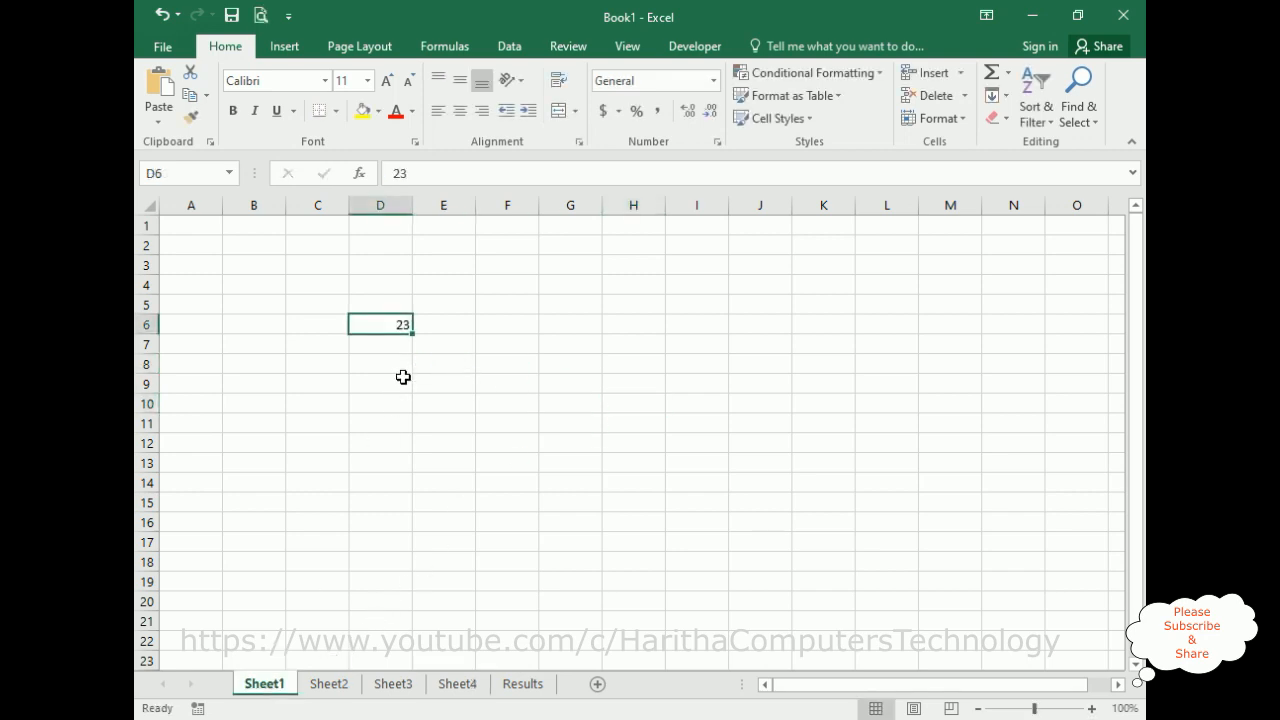
left_click(335, 688)
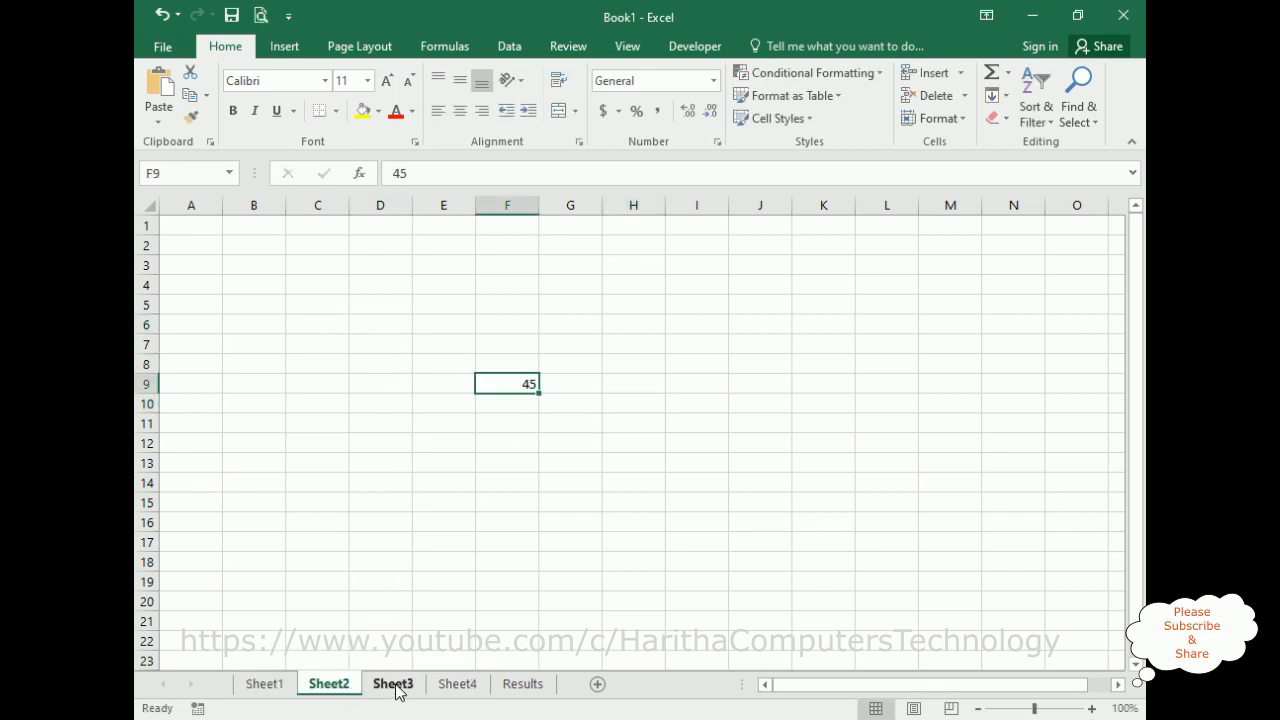
left_click(395, 688)
left_click(455, 688)
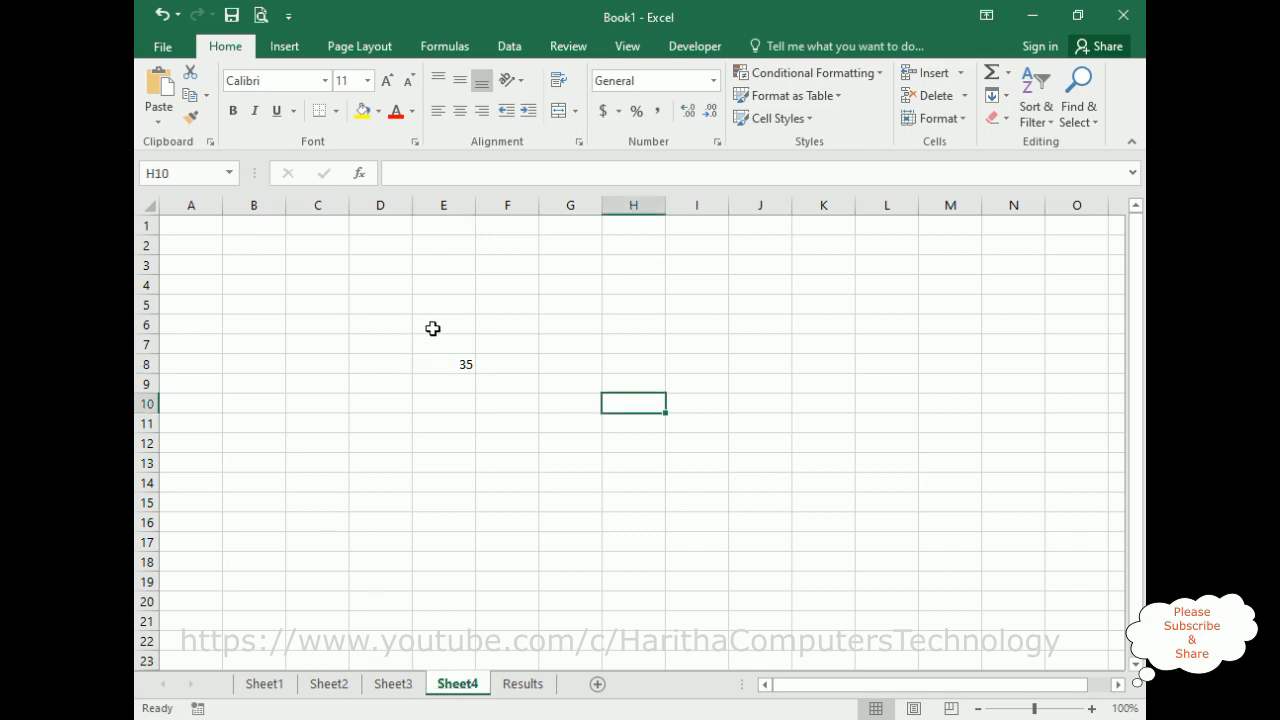
left_click(396, 690)
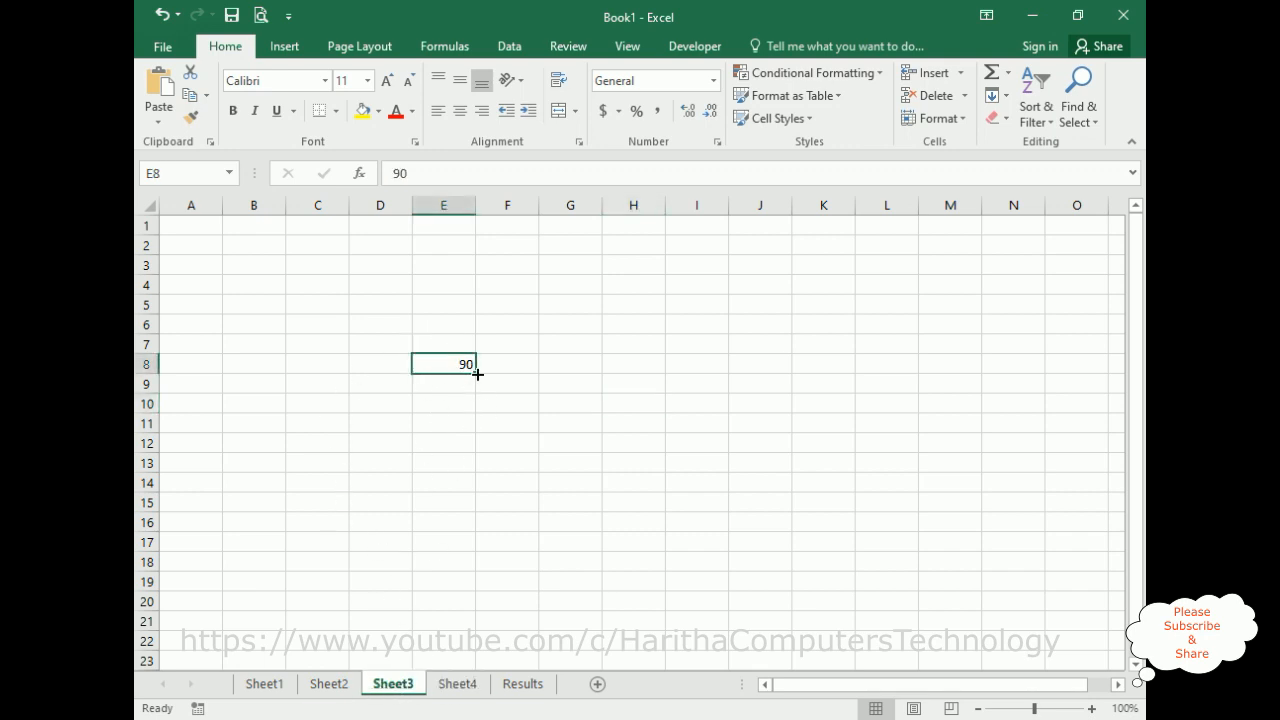
Label cell E6 "Max Value" and cell E8 "Min Value" on the Results sheet
left_click(526, 688)
left_click(438, 326)
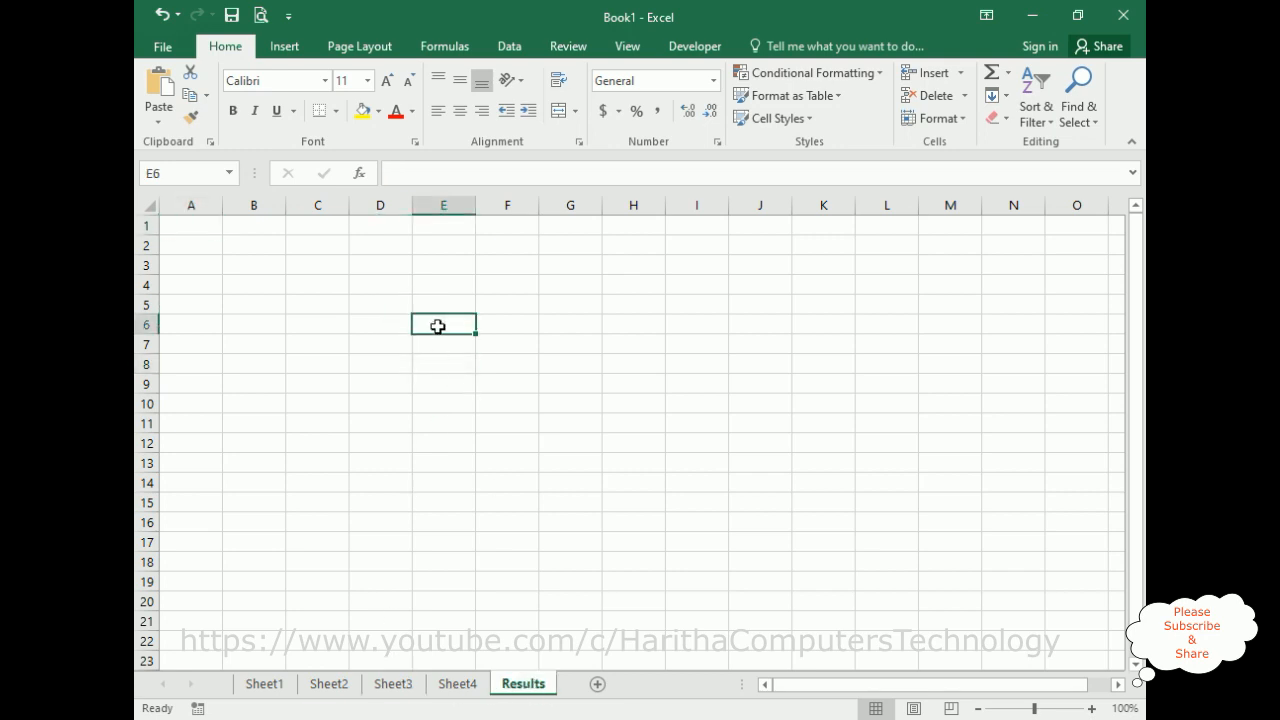
type("Max")
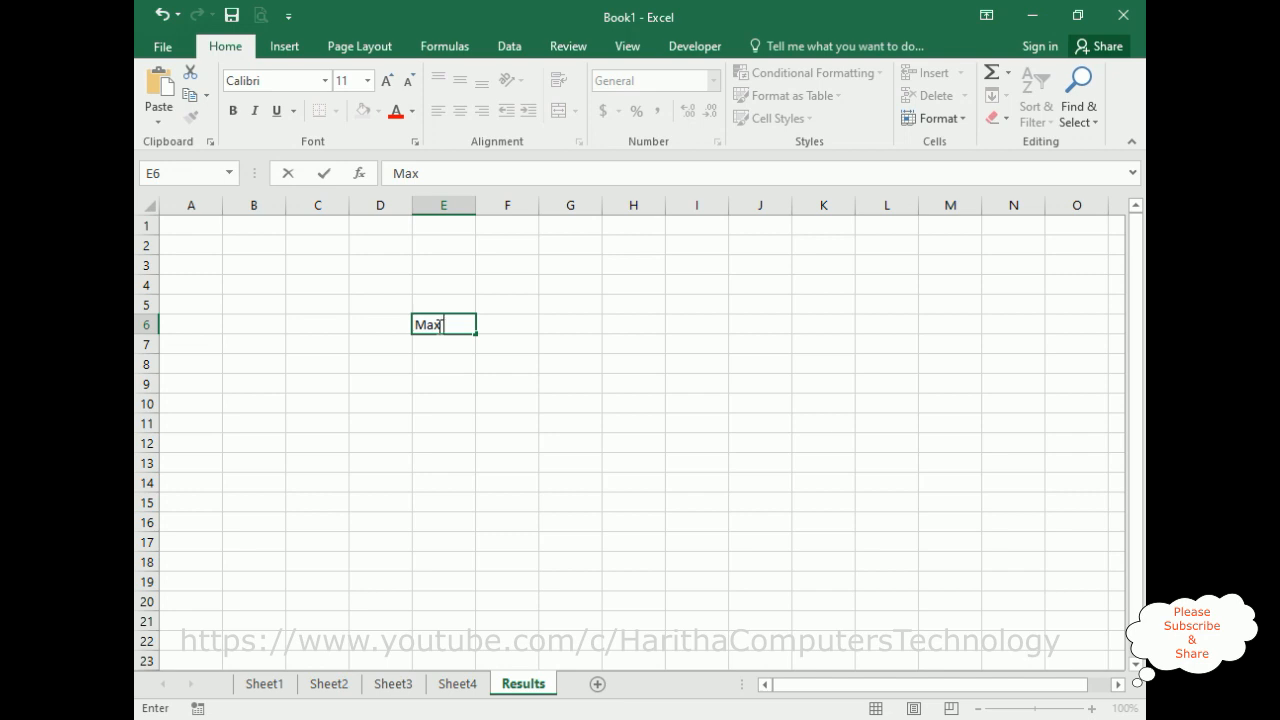
type(" Value")
key("Return")
key("Return")
type("Mi")
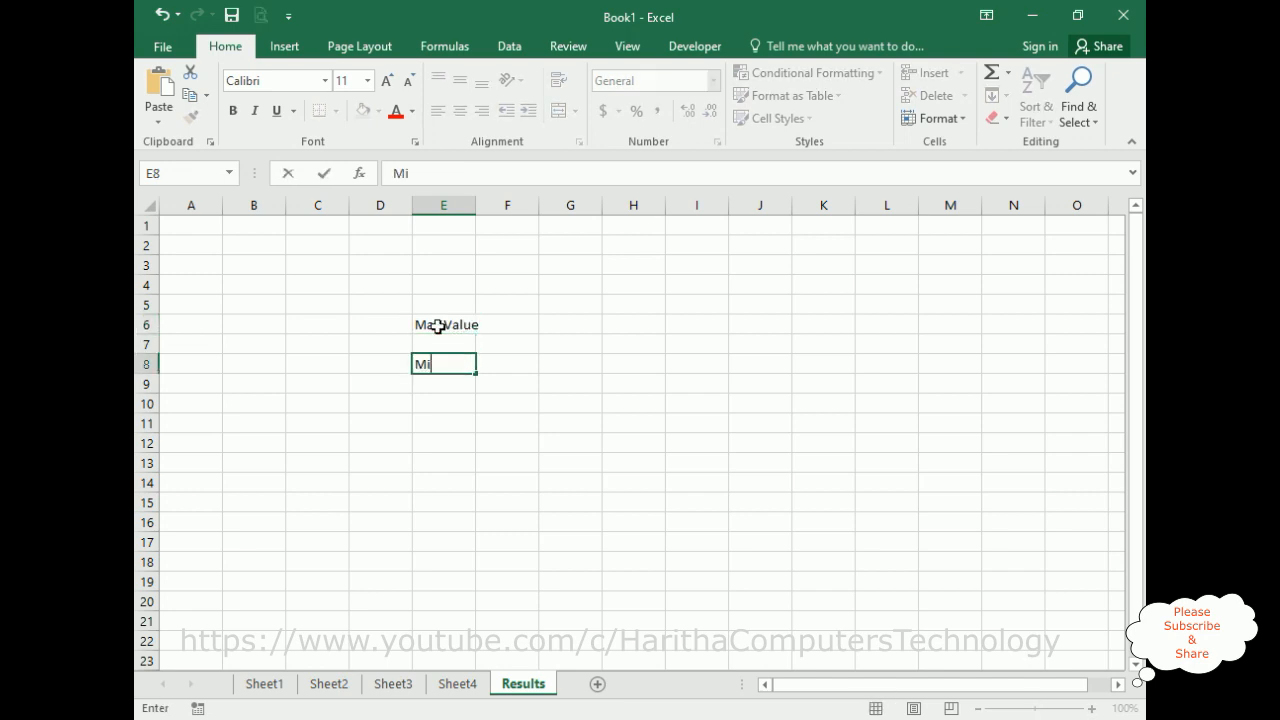
type("n Value")
left_click(266, 684)
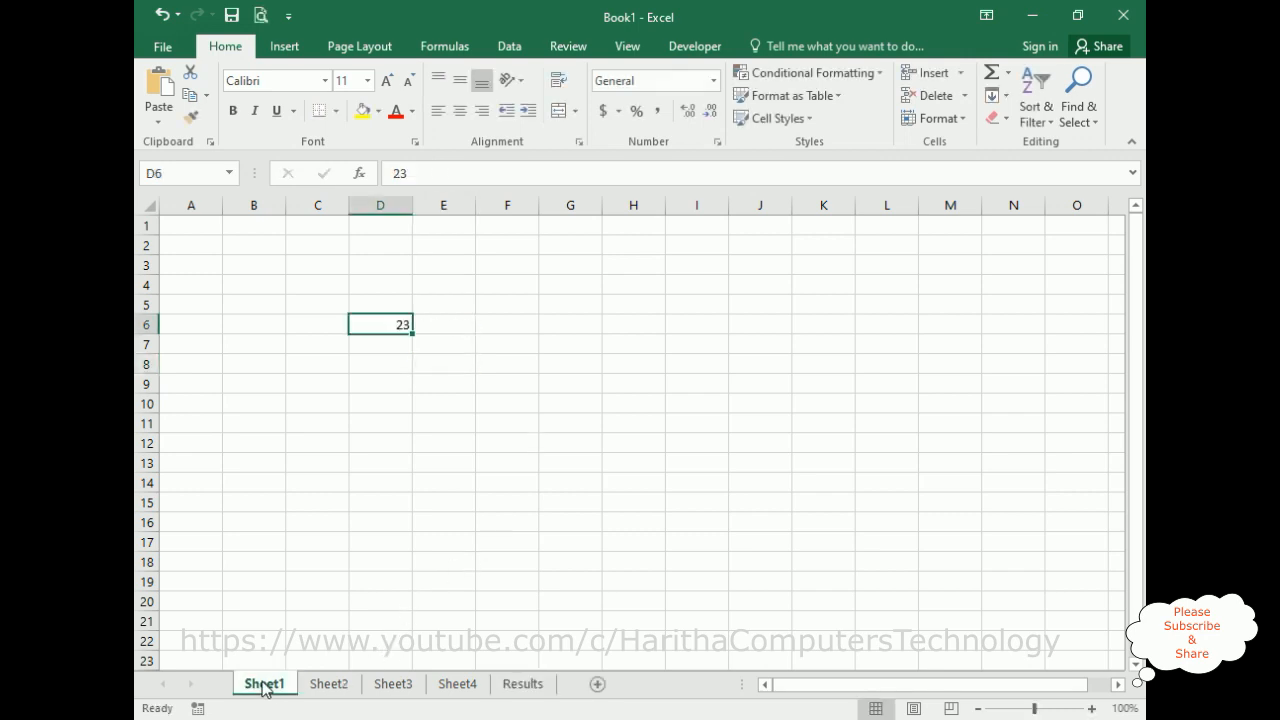
left_click(330, 684)
left_click(393, 684)
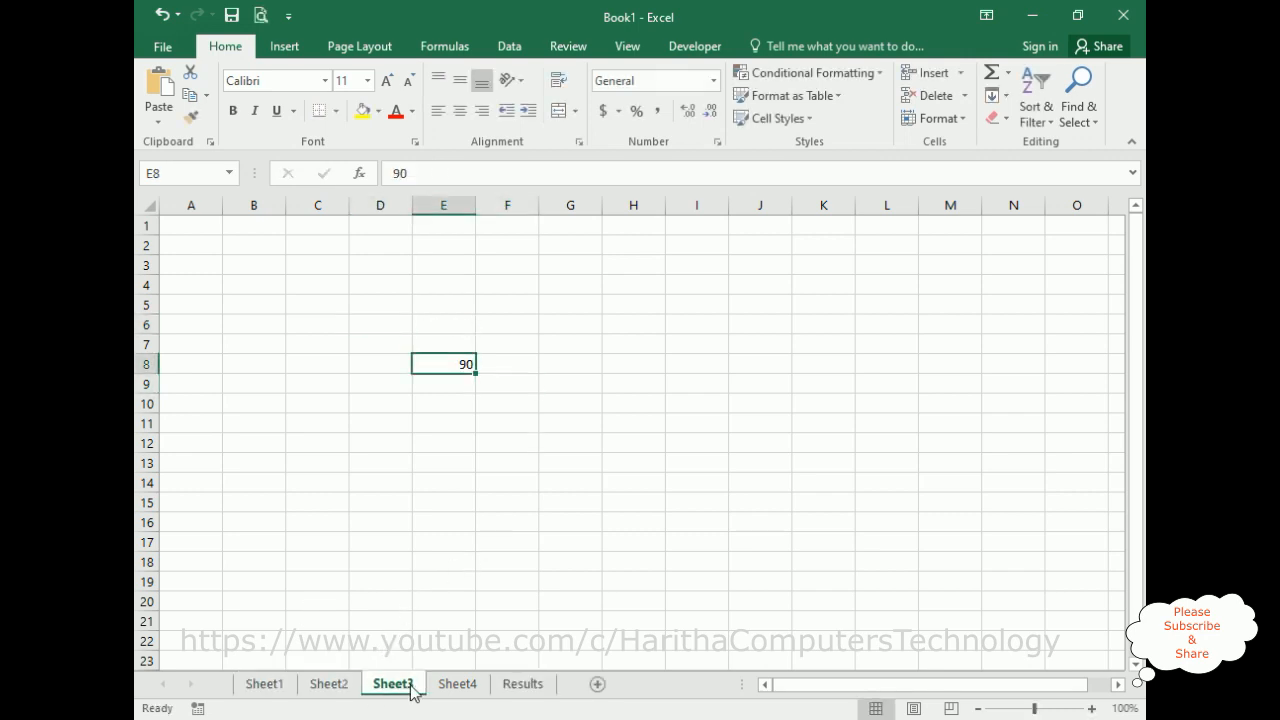
left_click(460, 684)
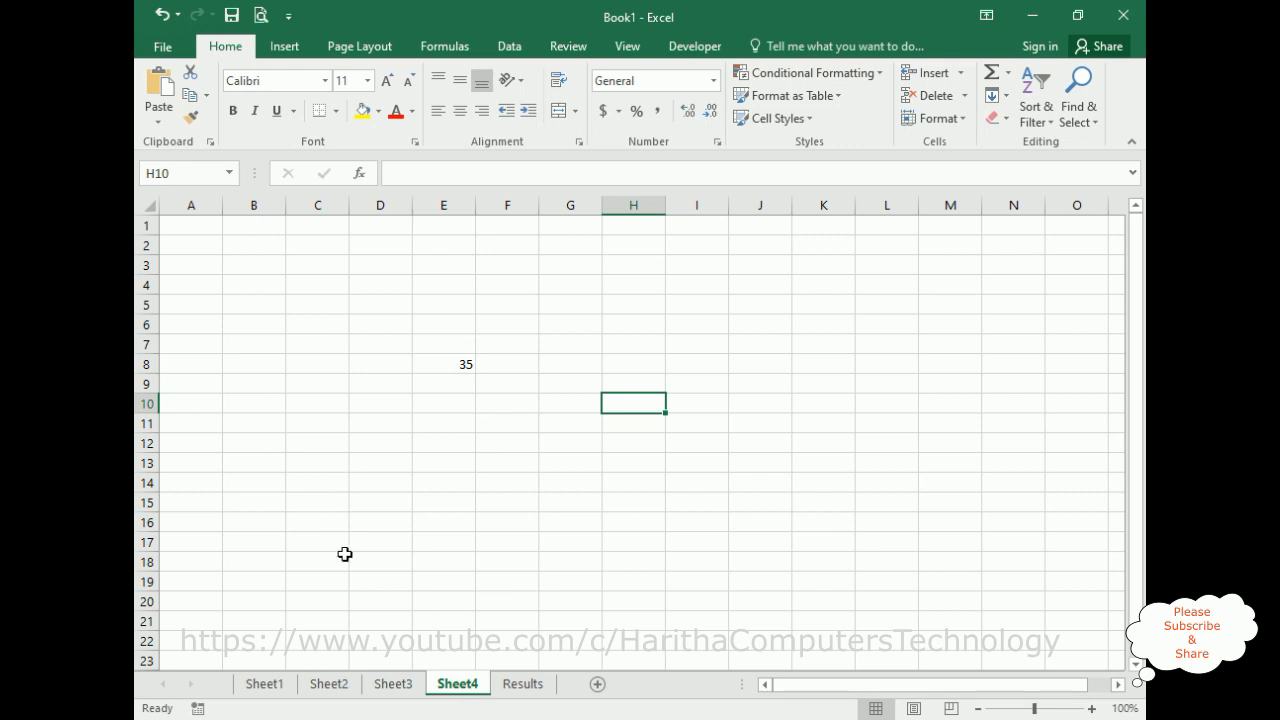
Enter a MAX formula in F6 of the Results sheet covering A1:P23 across Sheet1 to Sheet4: =MAX('Sheet1:Sheet4'!A1:P23)
left_click(520, 684)
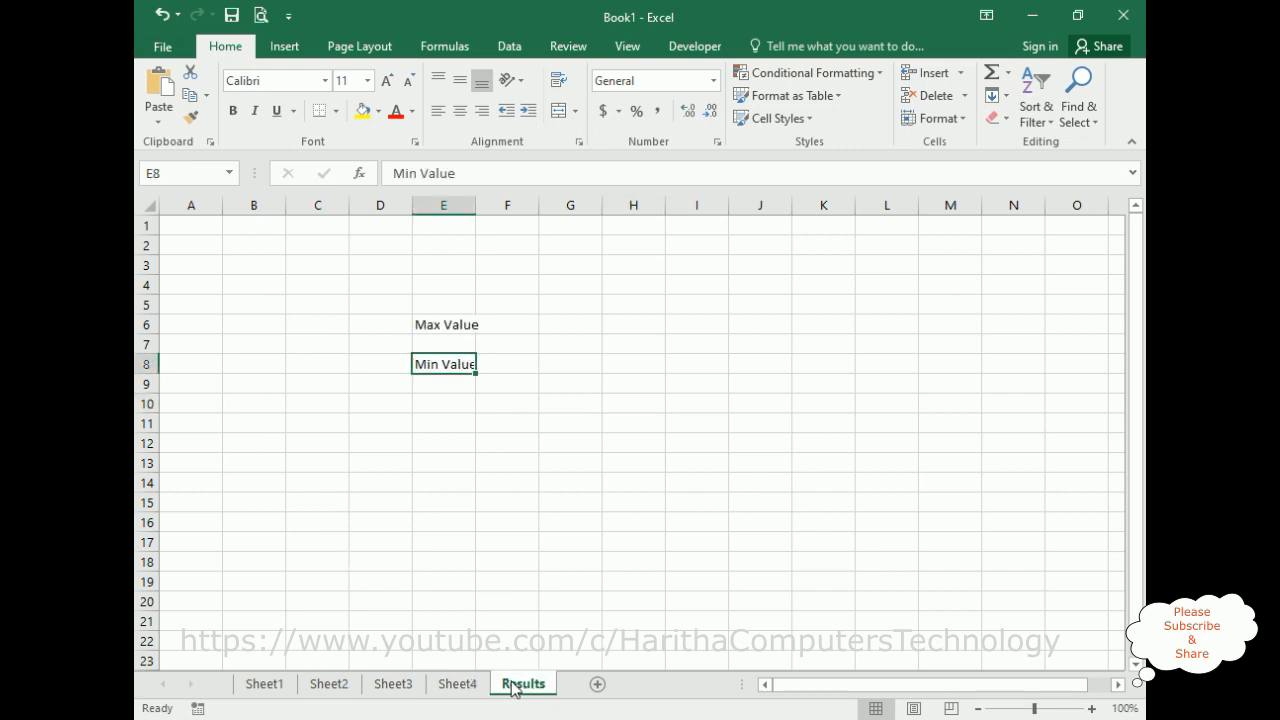
left_click(503, 324)
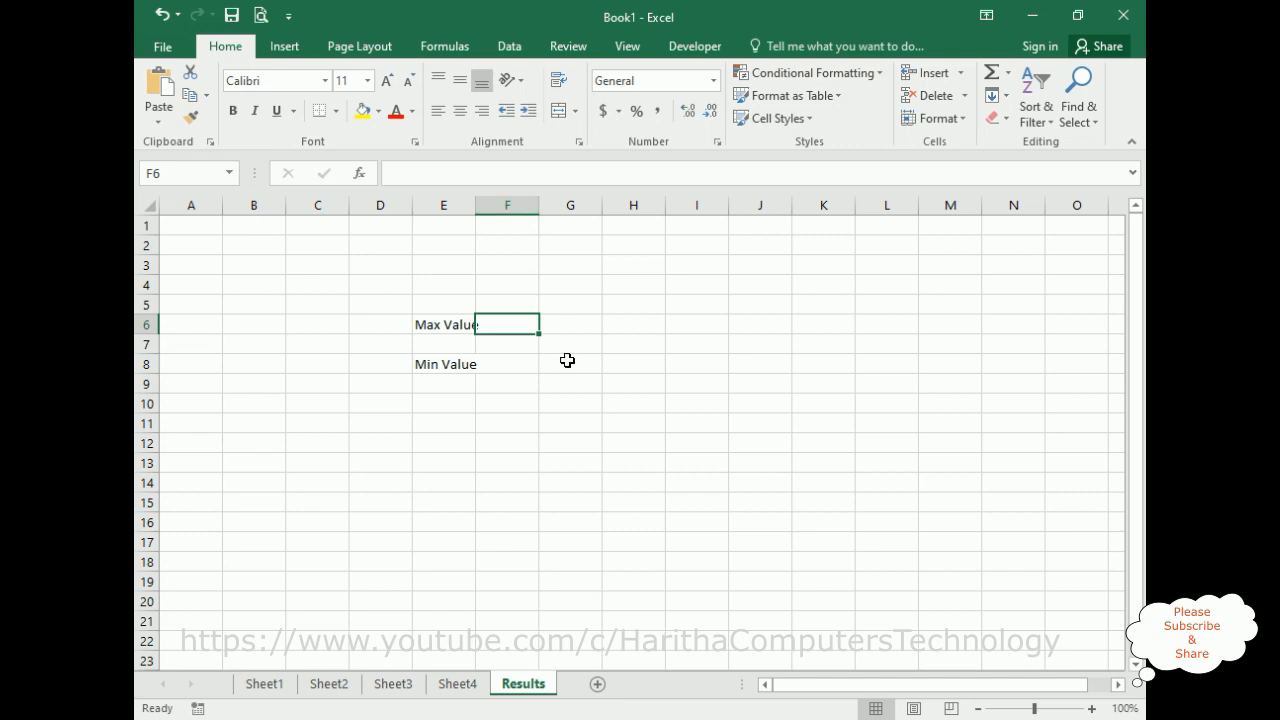
type("=")
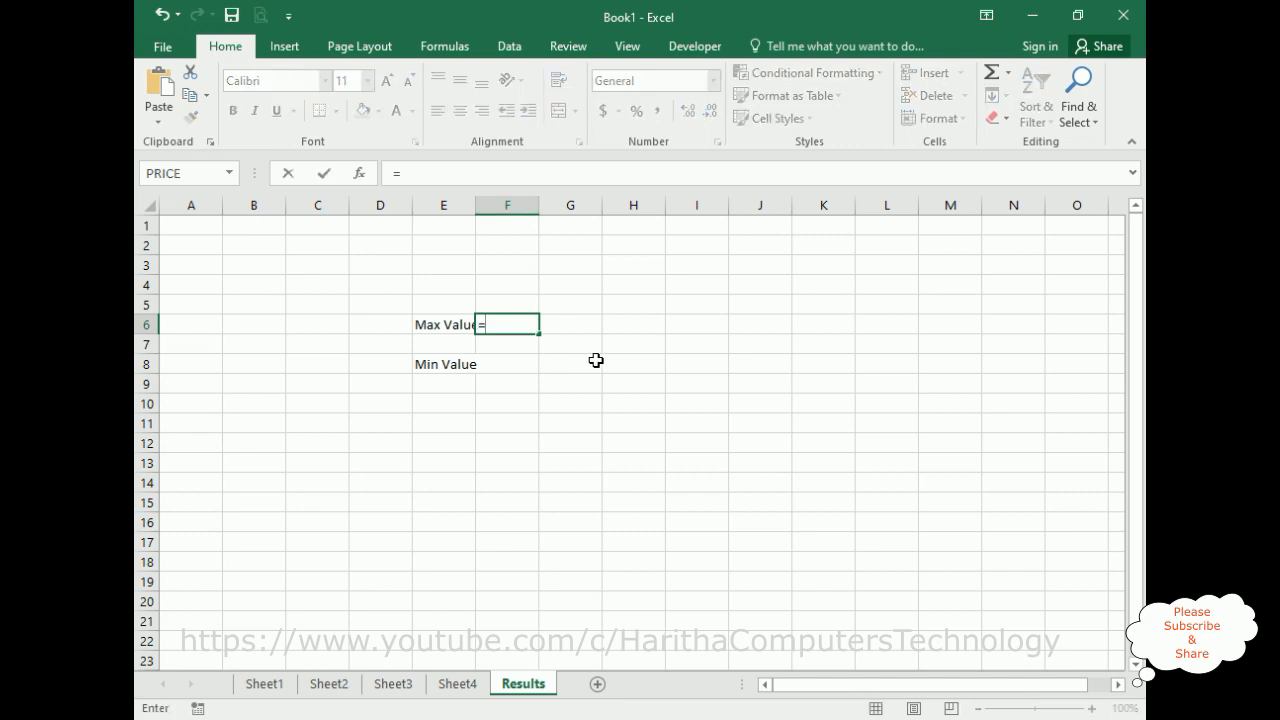
type("max")
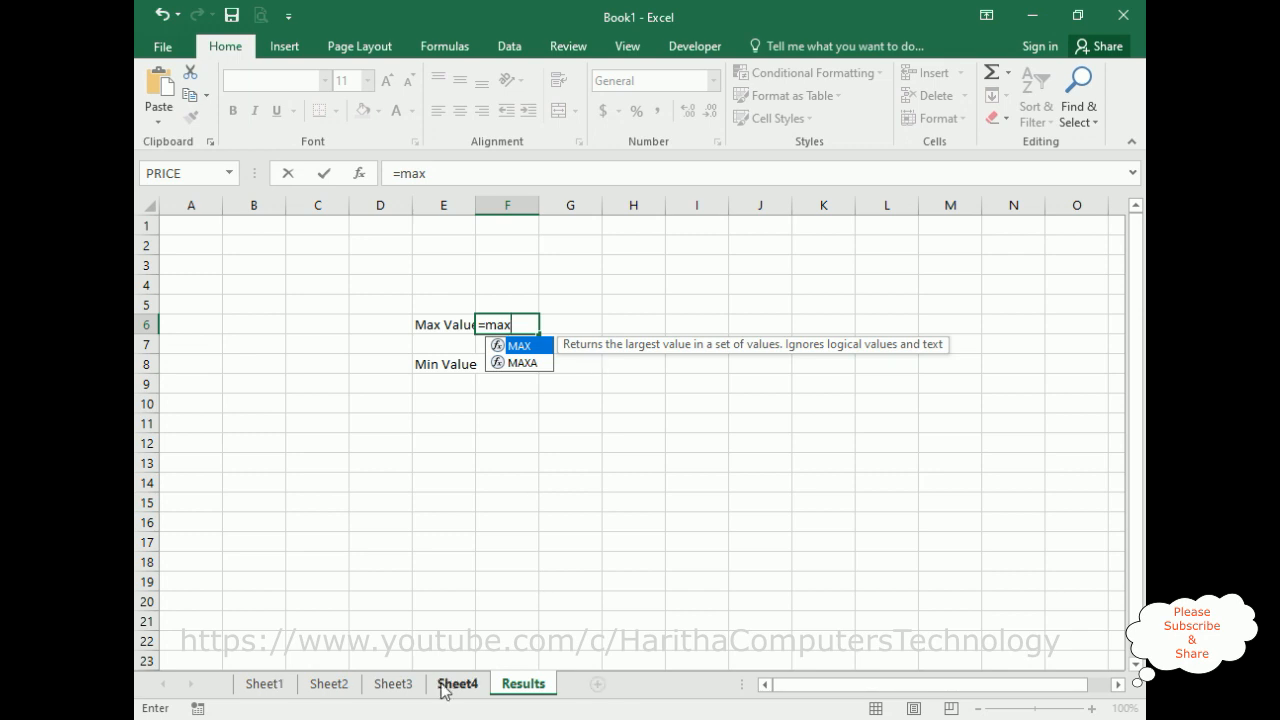
type("(")
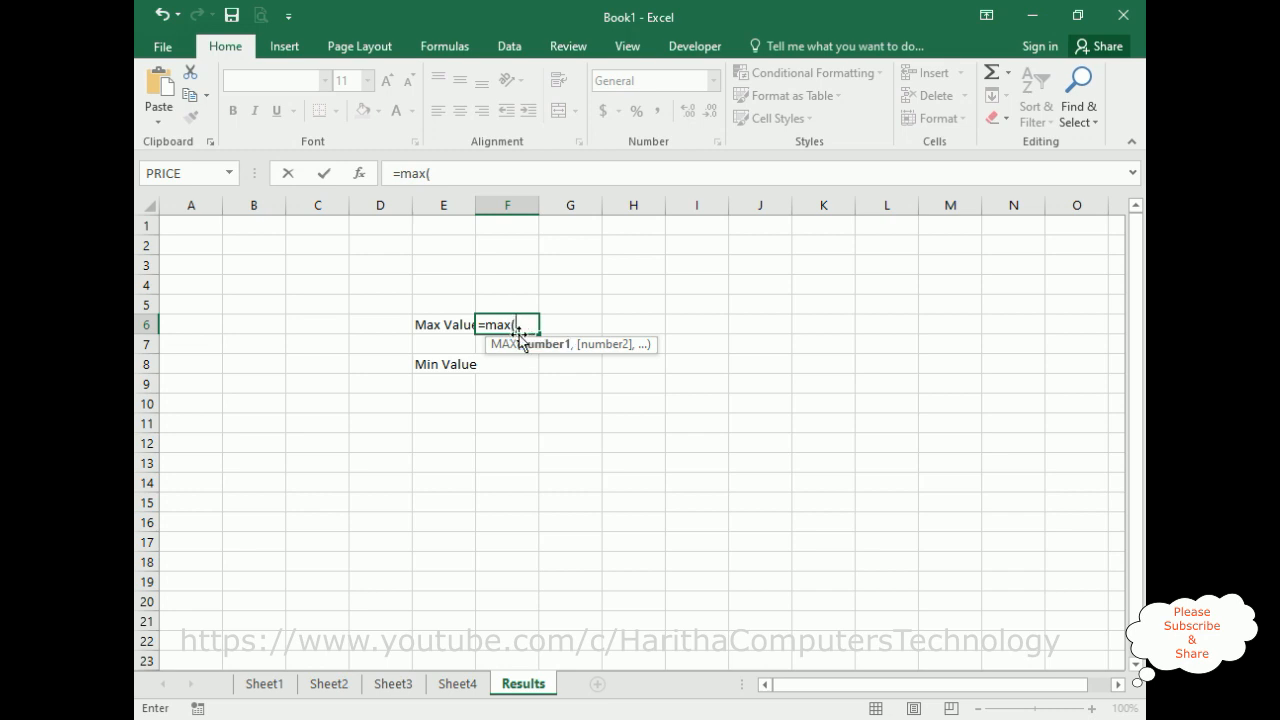
left_click(262, 685)
left_click(180, 225)
left_click_drag(205, 243, 1117, 662)
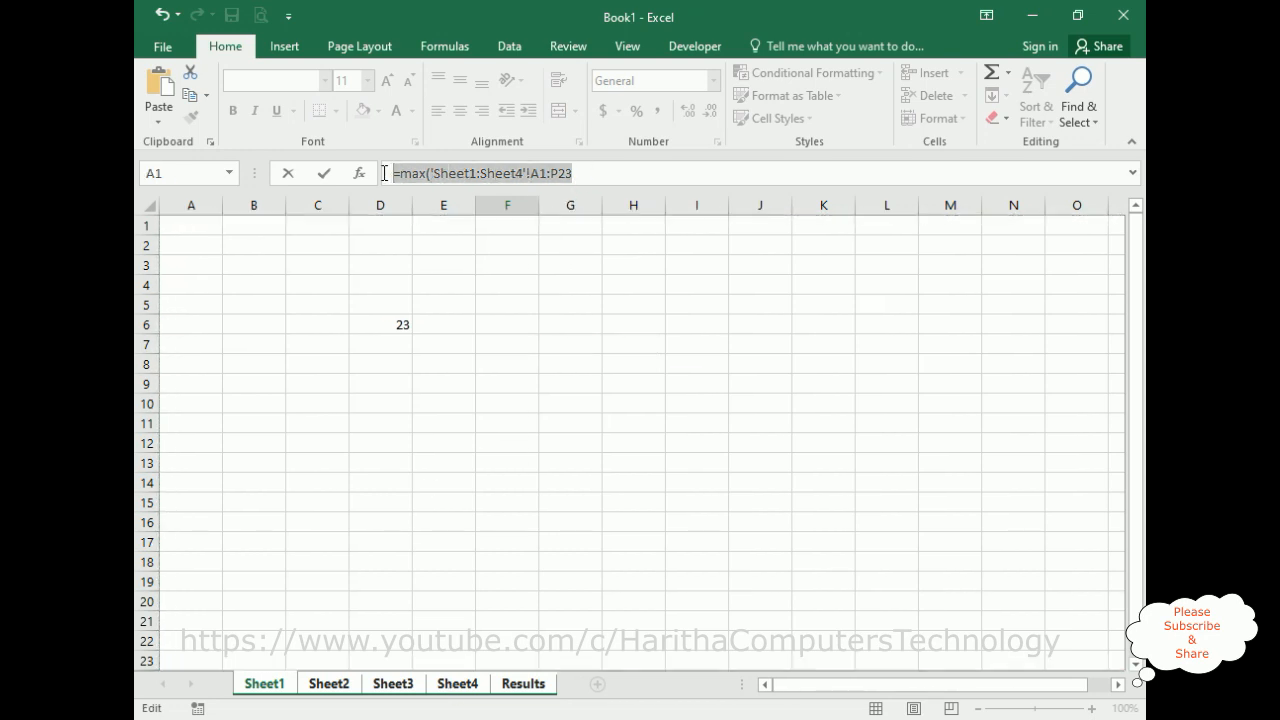
left_click(524, 686)
left_click_drag(463, 169, 380, 170)
key("ctrl+v")
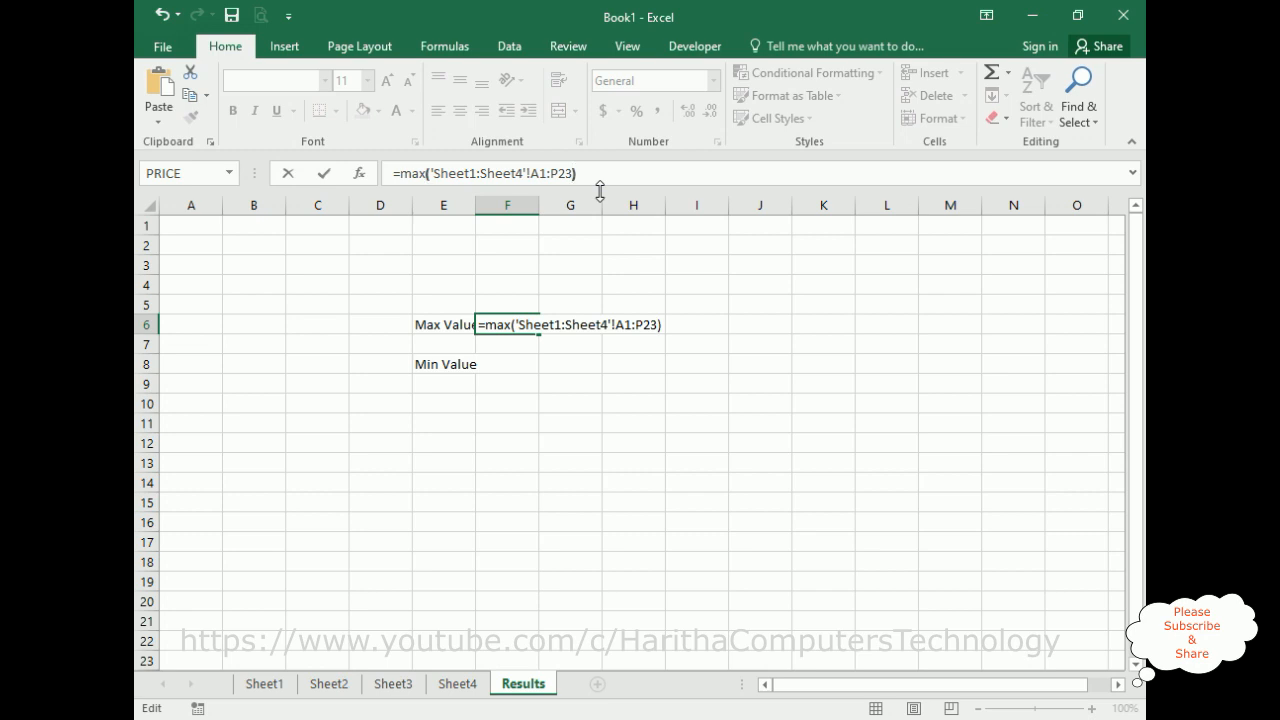
key("Return")
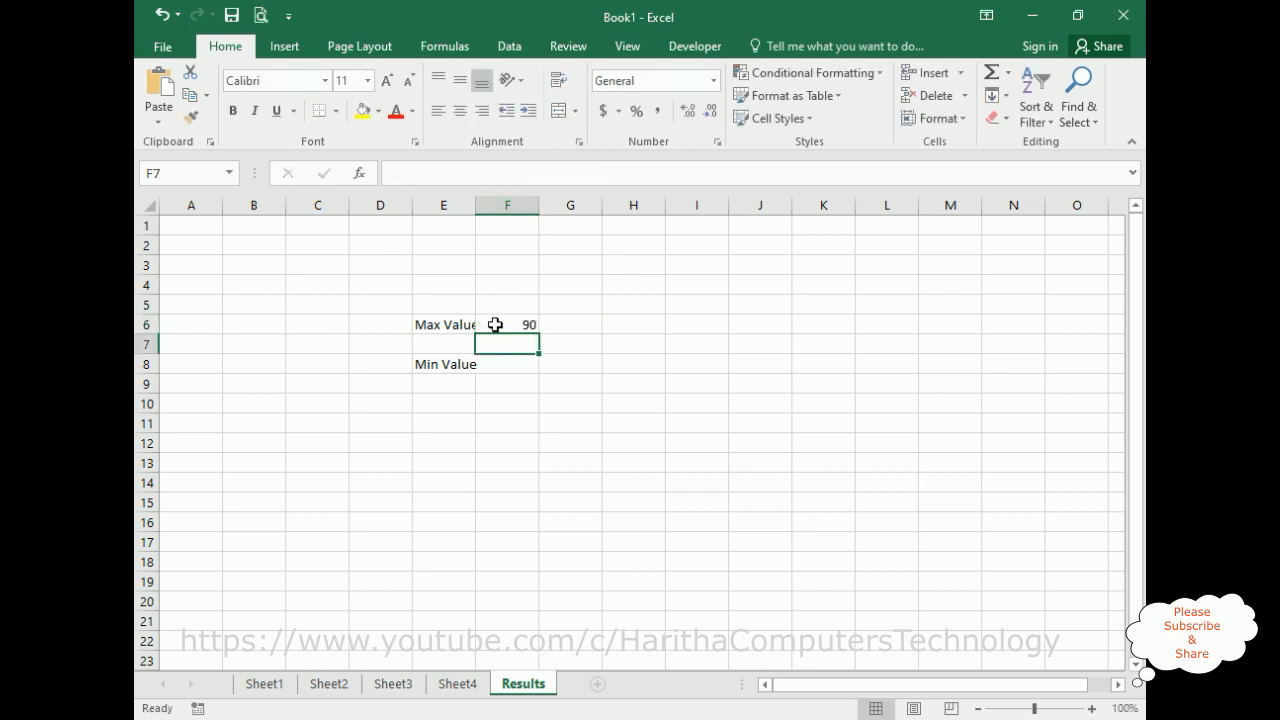
left_click(391, 687)
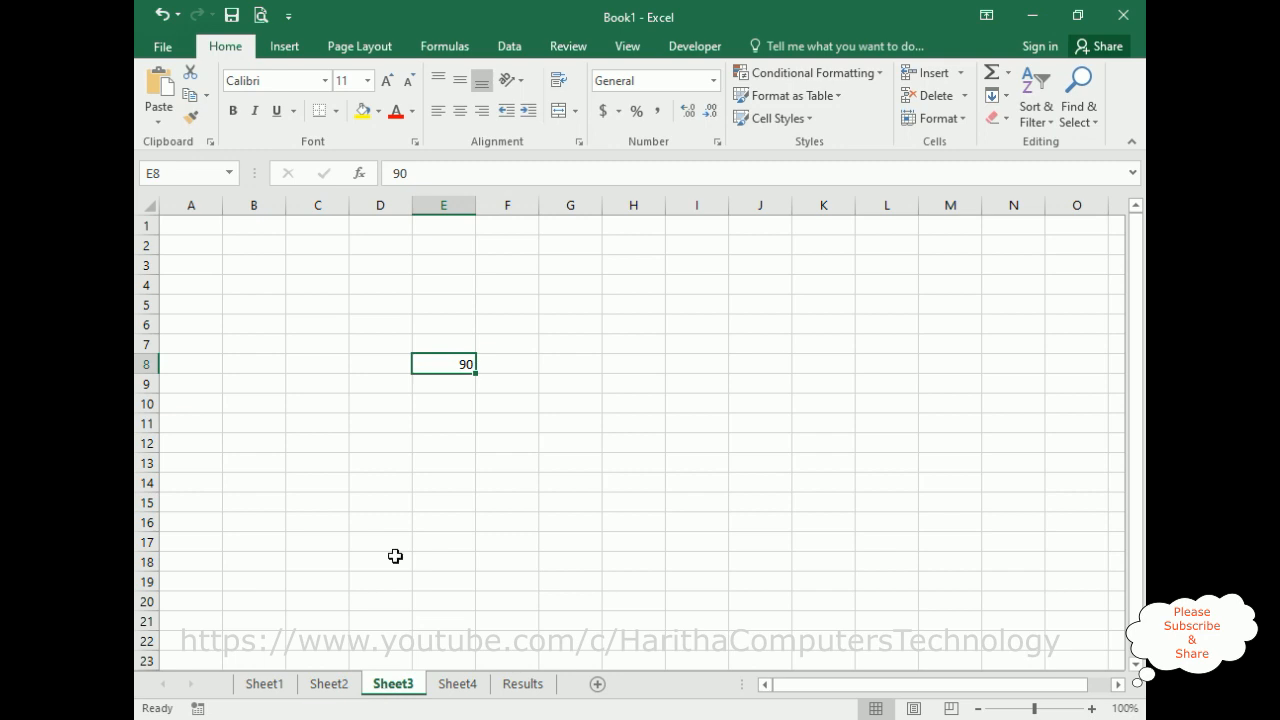
left_click(457, 688)
left_click(332, 689)
left_click(259, 690)
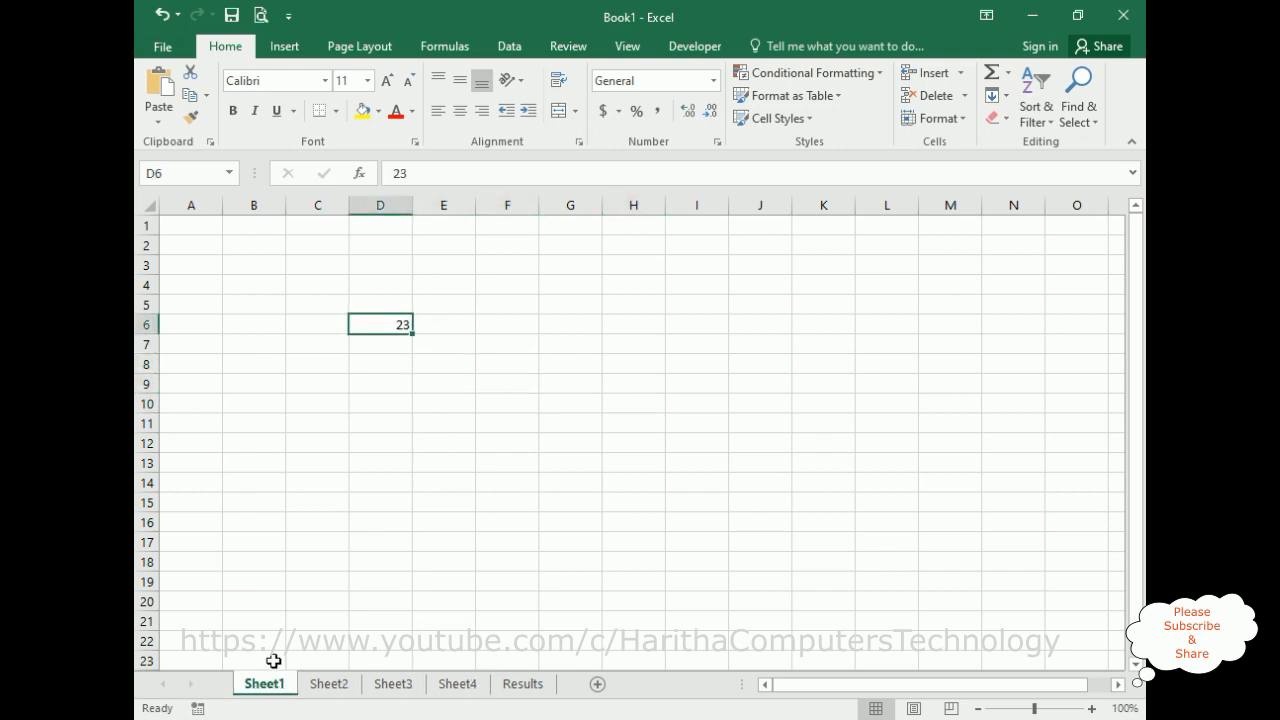
Copy the full text of the MAX formula from cell F6 on the Results sheet
left_click(530, 690)
left_click(522, 366)
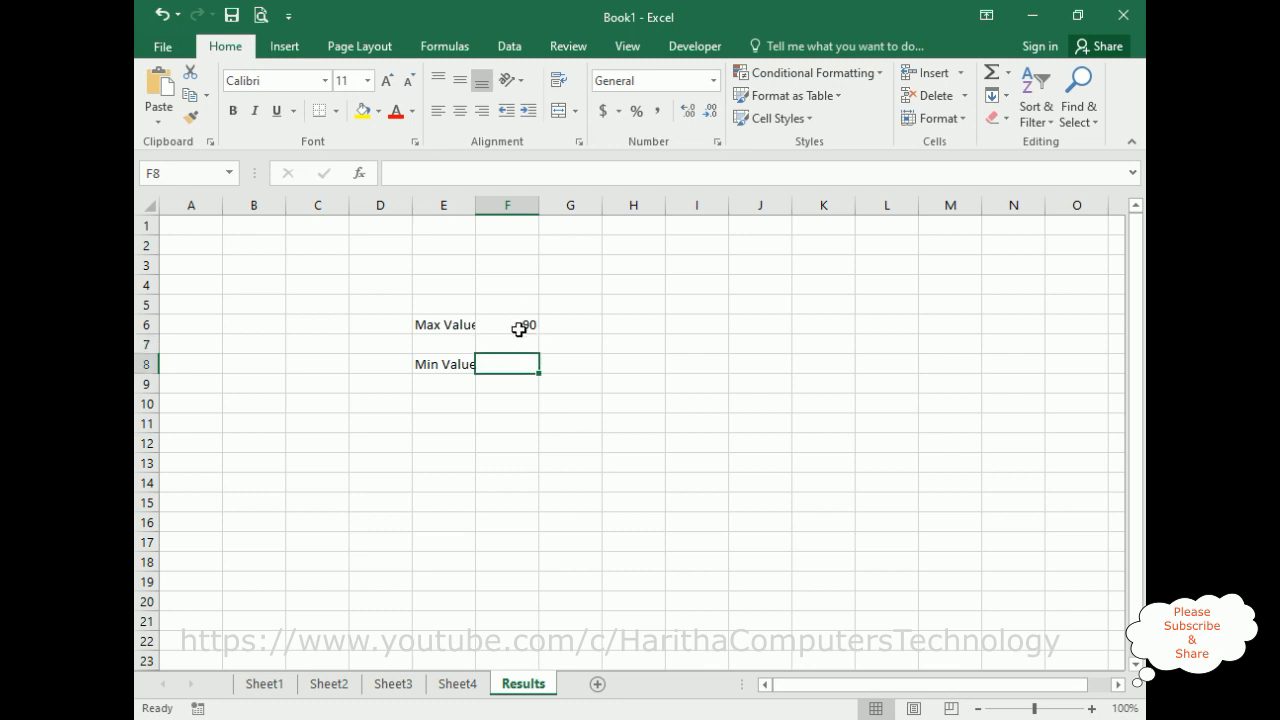
left_click(520, 325)
left_click_drag(596, 177, 467, 210)
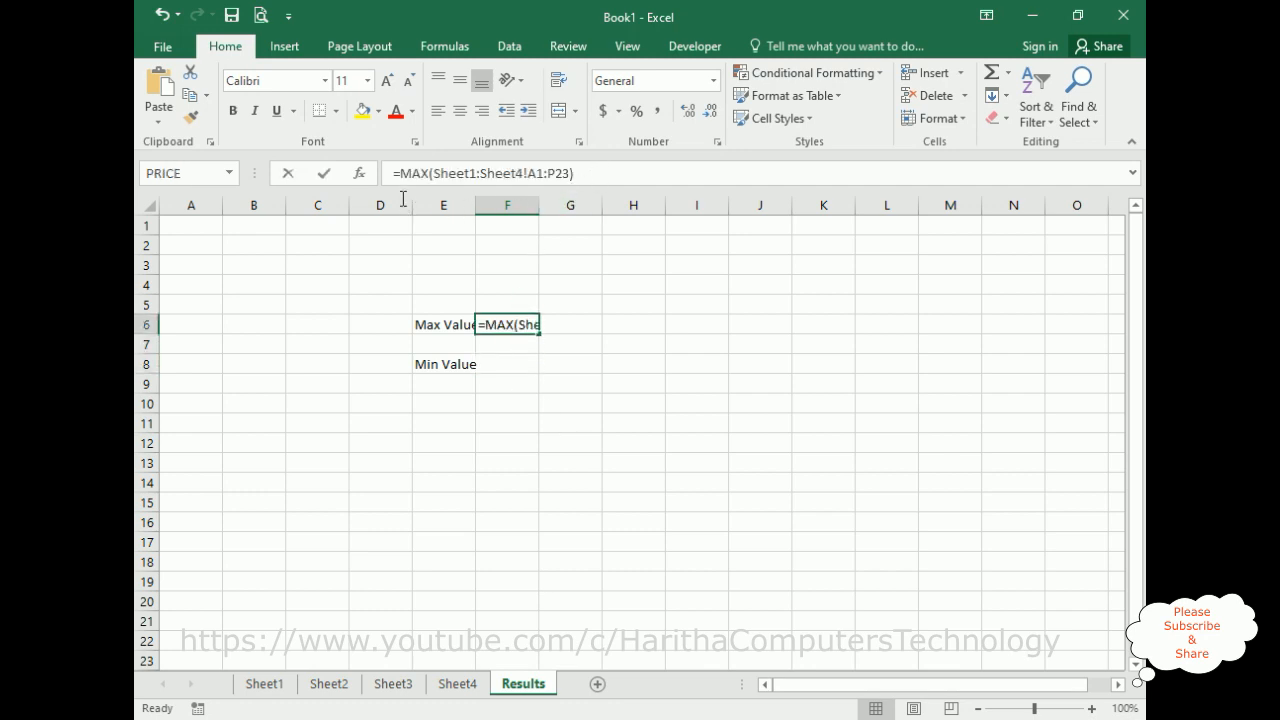
left_click_drag(606, 173, 350, 172)
key("ctrl+c")
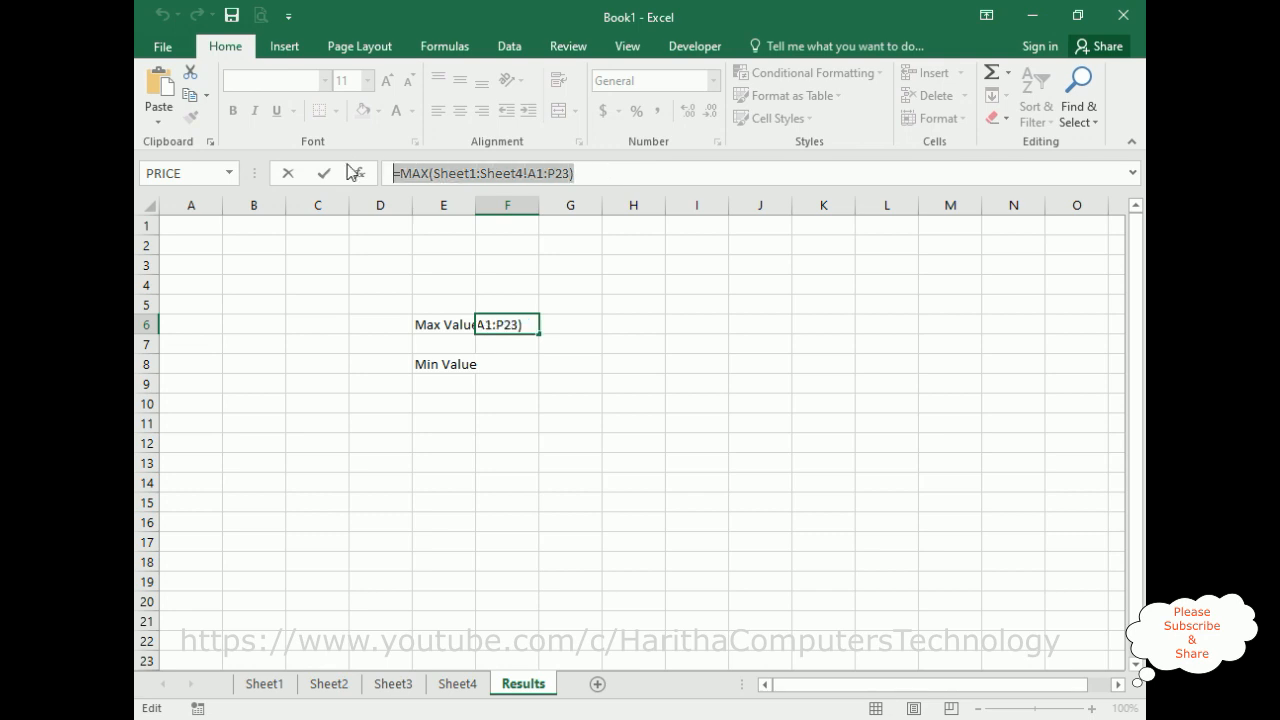
type("=")
left_click(512, 357)
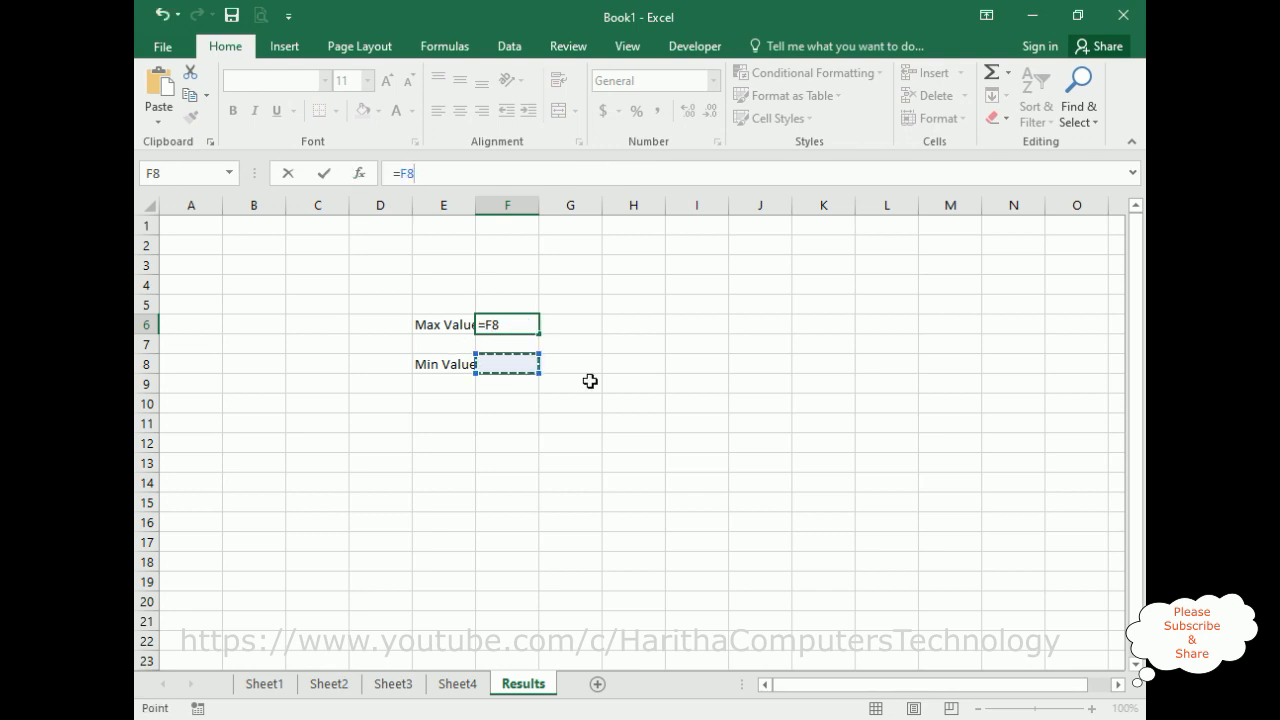
left_click_drag(418, 175, 343, 170)
key("ctrl+v")
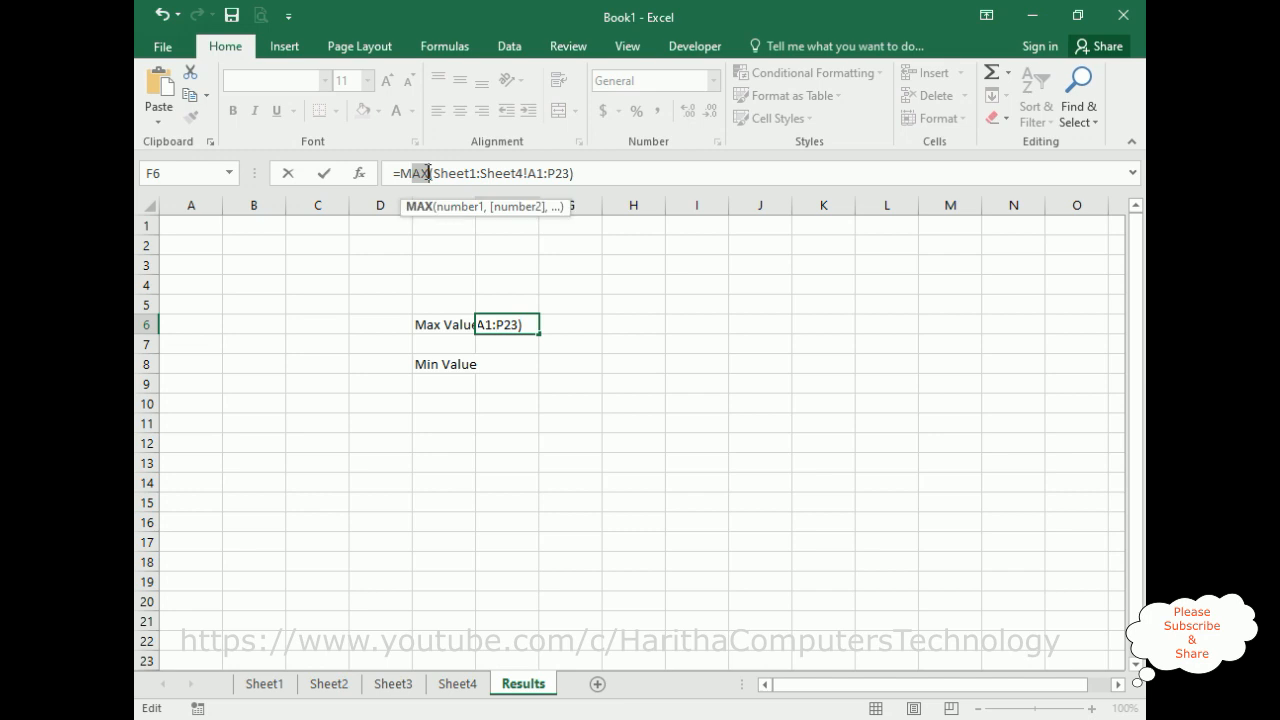
type("Min")
key("End")
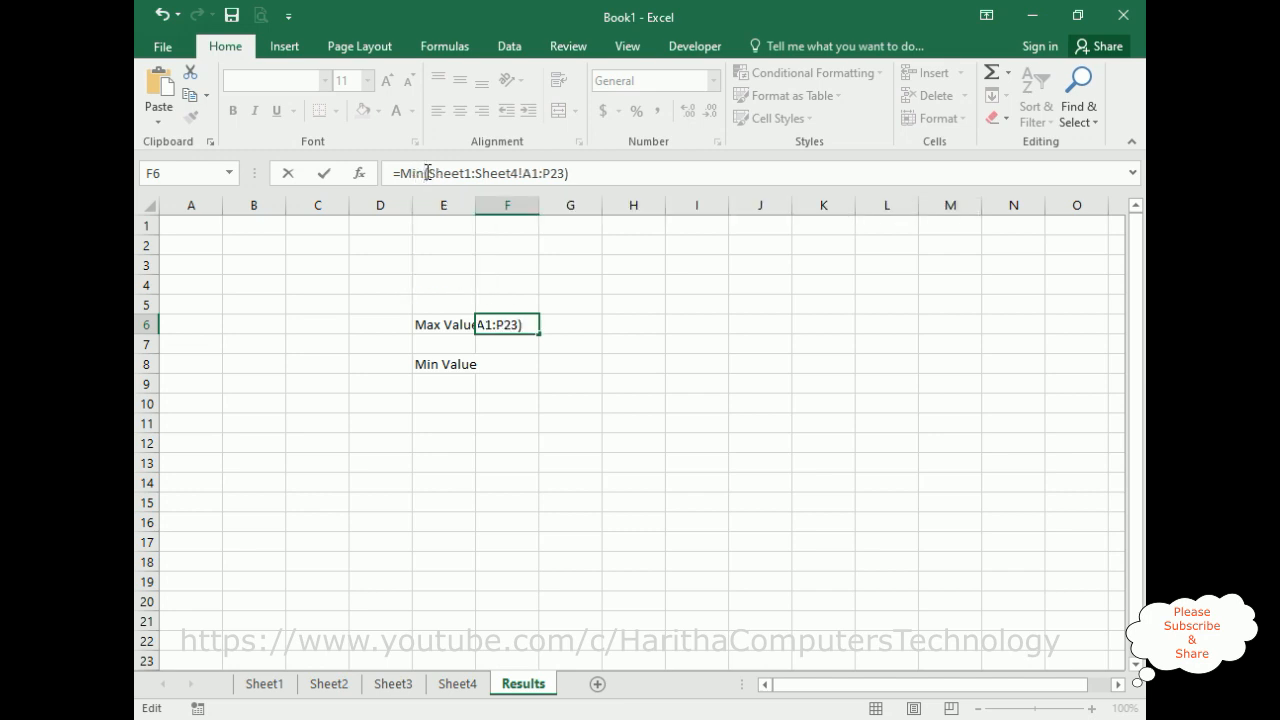
key("Escape")
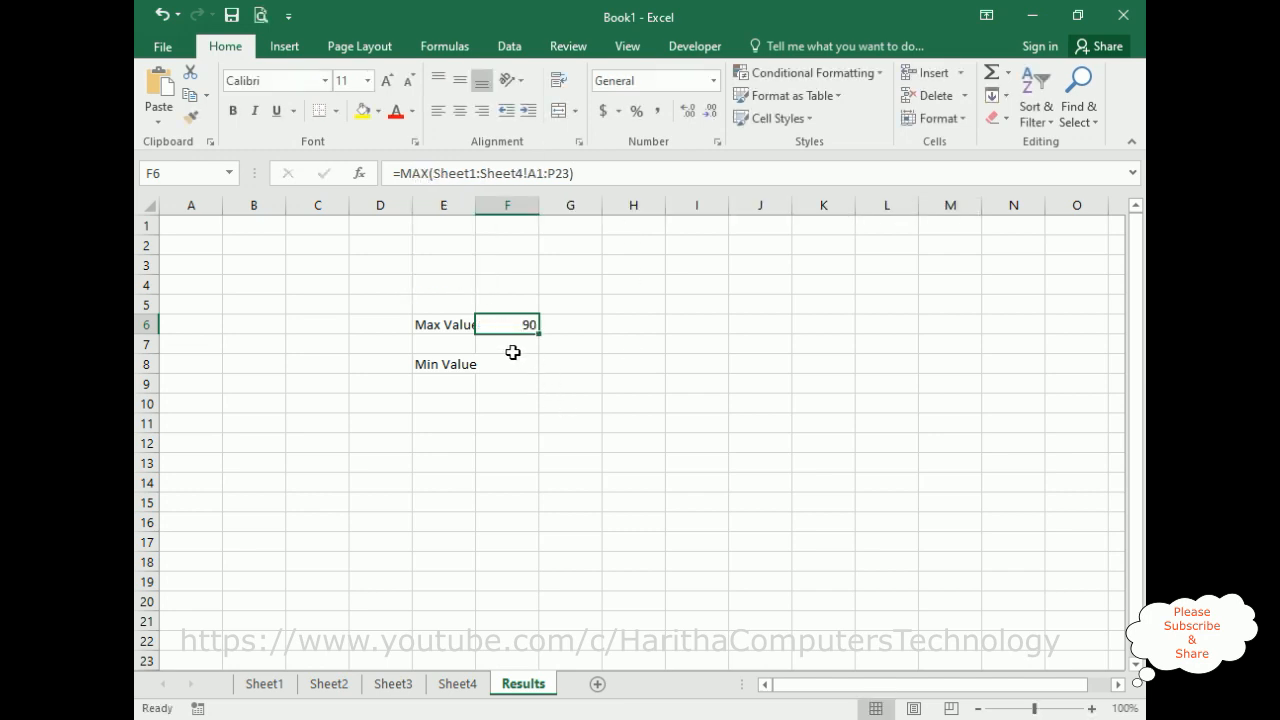
Paste the copied formula into cell F8 of the Results sheet as =MAX(Sheet1:Sheet4!A1:P23), with only one equals sign
left_click(498, 382)
left_click(493, 362)
type("=")
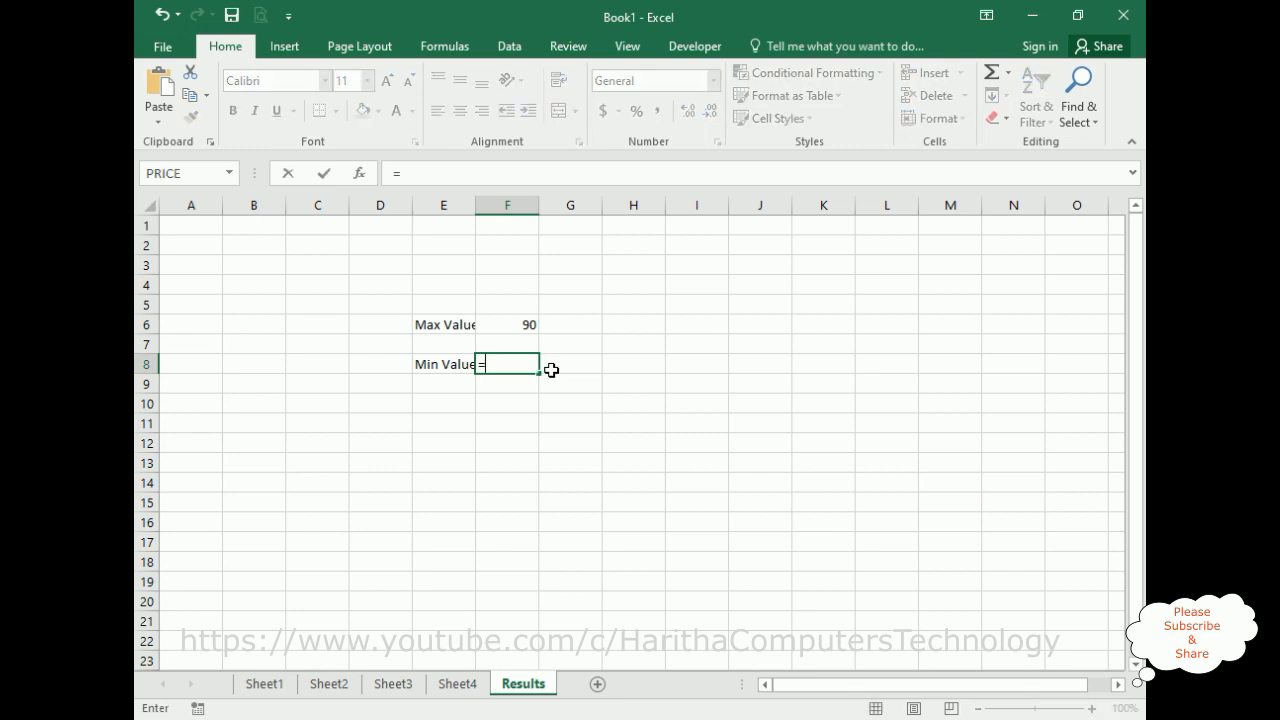
key("ctrl+v")
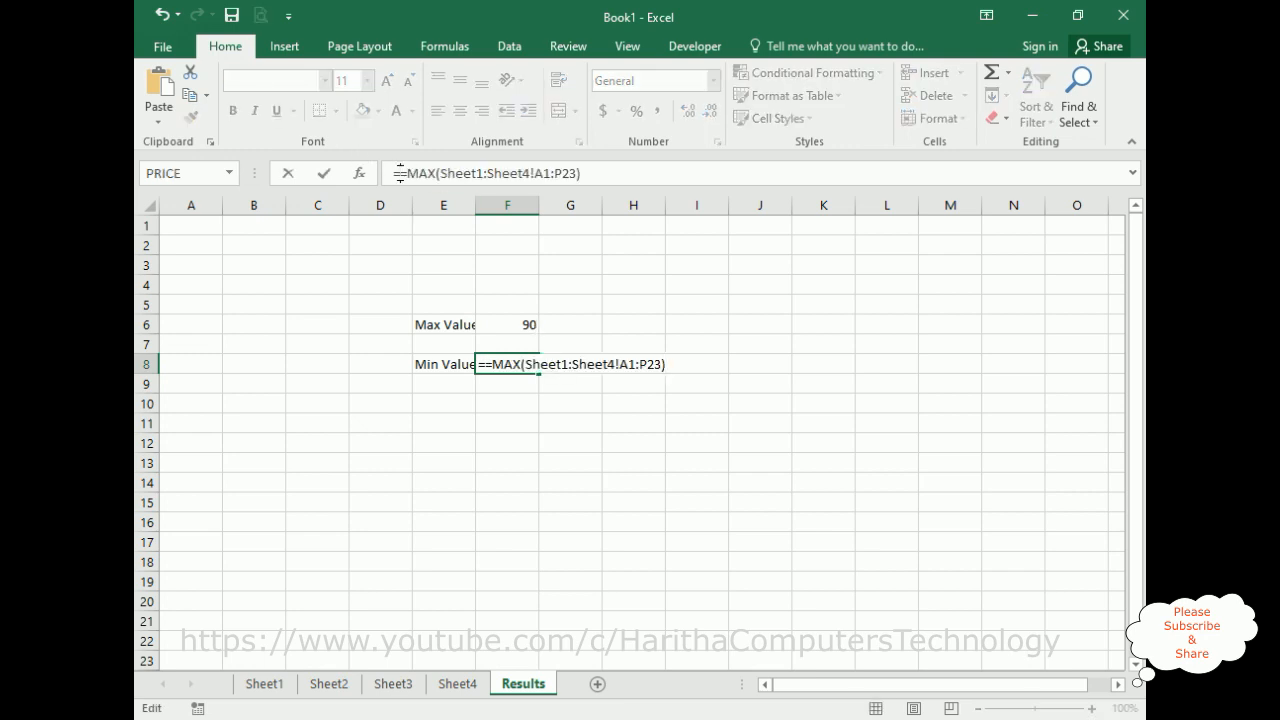
left_click(400, 173)
key("BackSpace")
Replace the MAX function in the F8 formula with MIN, keeping the range Sheet1:Sheet4!A1:P23, and enter the formula
left_click(419, 174)
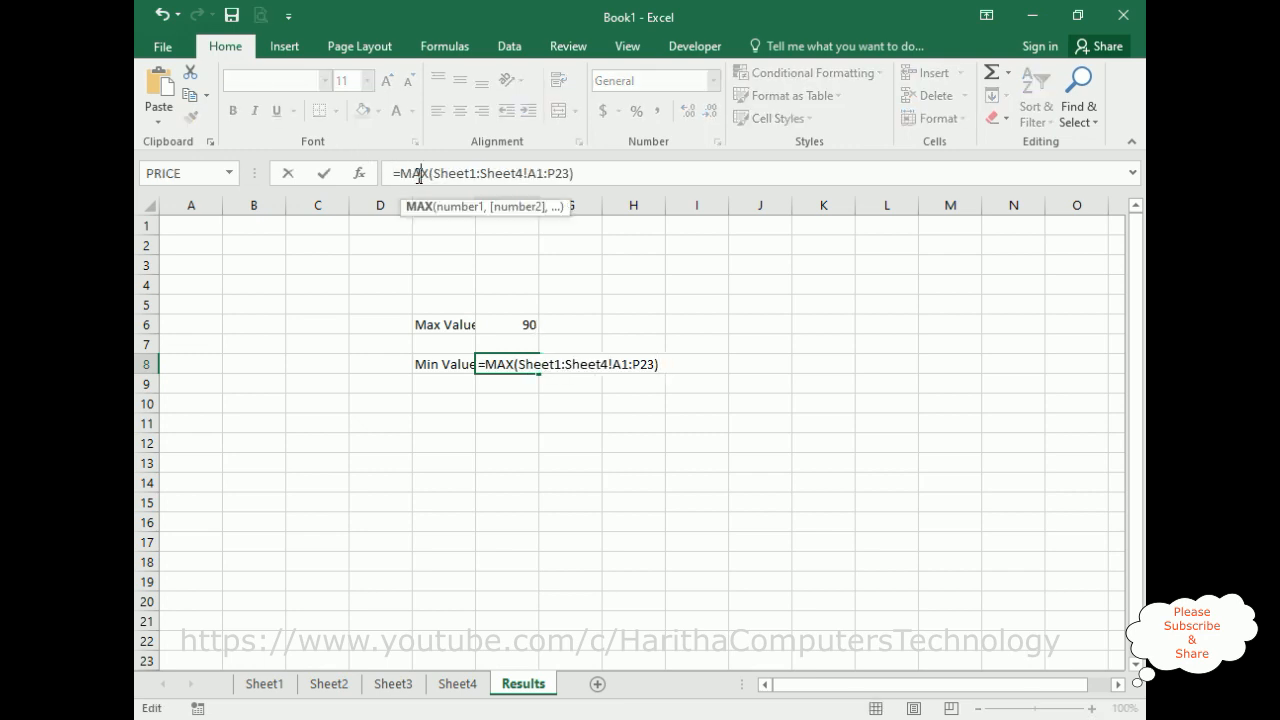
key("BackSpace")
key("Delete")
type("in")
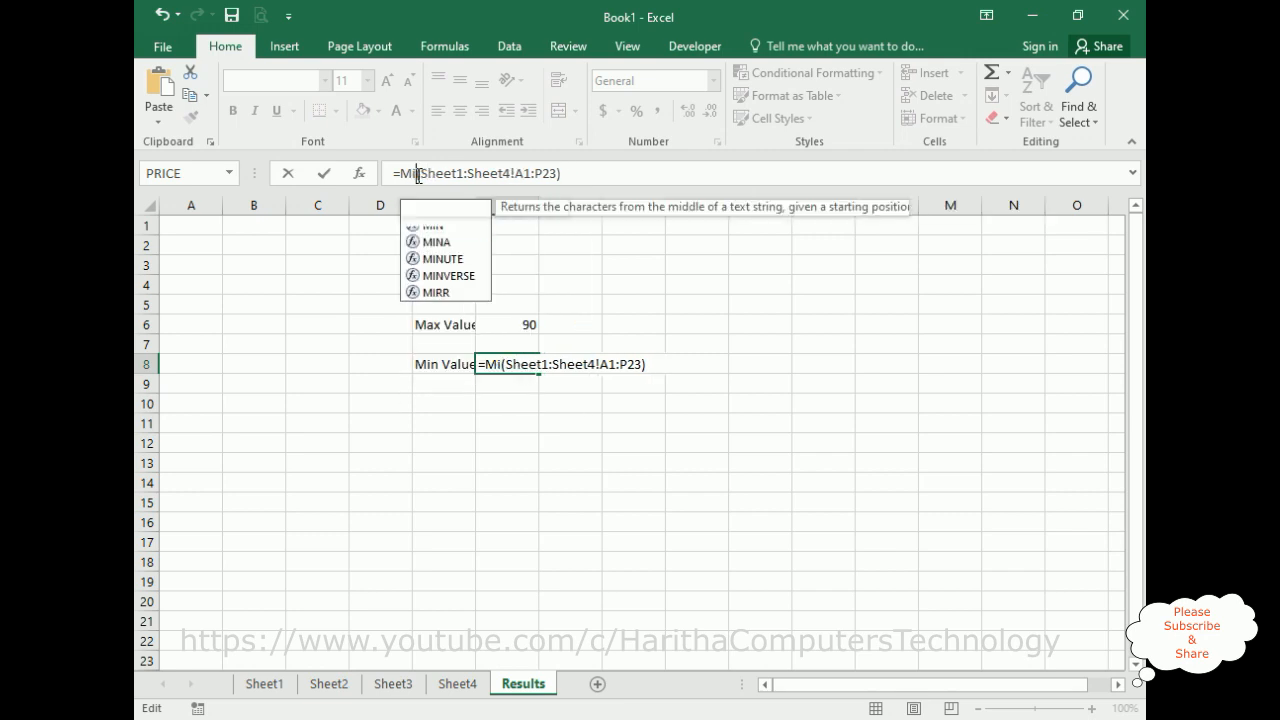
key("Escape")
key("Return")
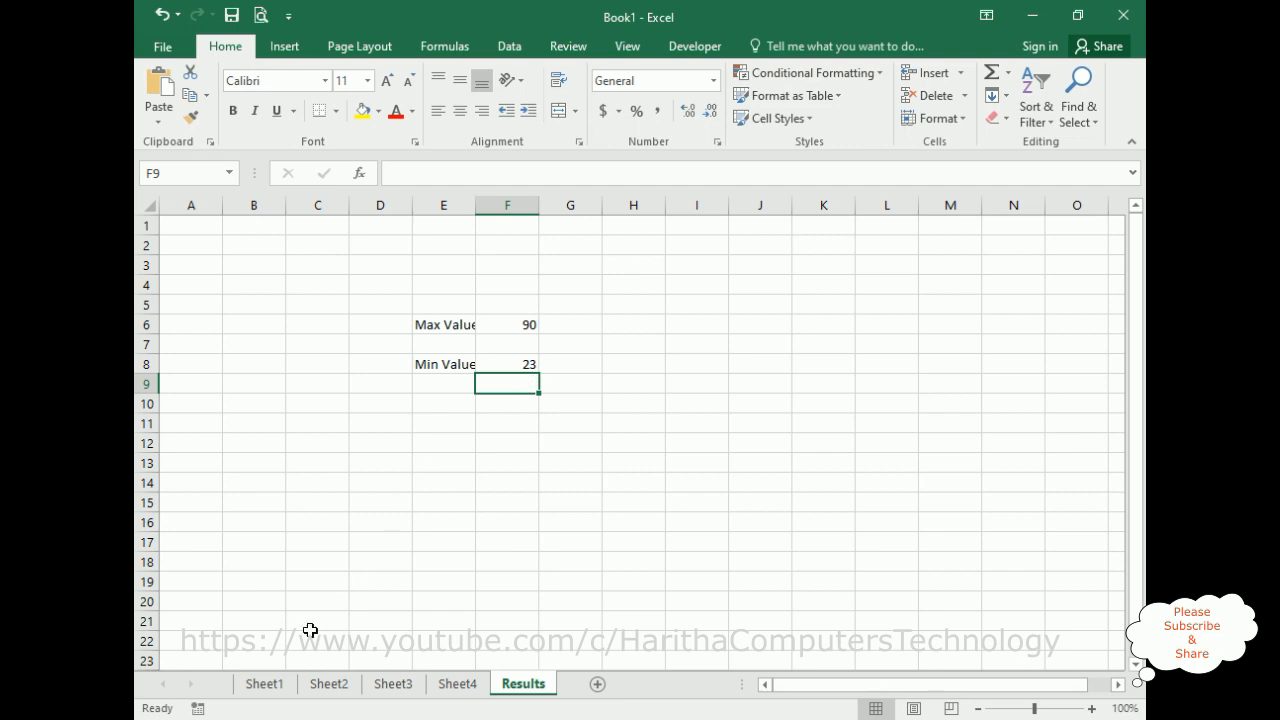
Review the numbers on Sheet1 to Sheet4 to compare them with the minimum on the Results sheet
left_click(275, 686)
left_click(326, 685)
left_click(393, 686)
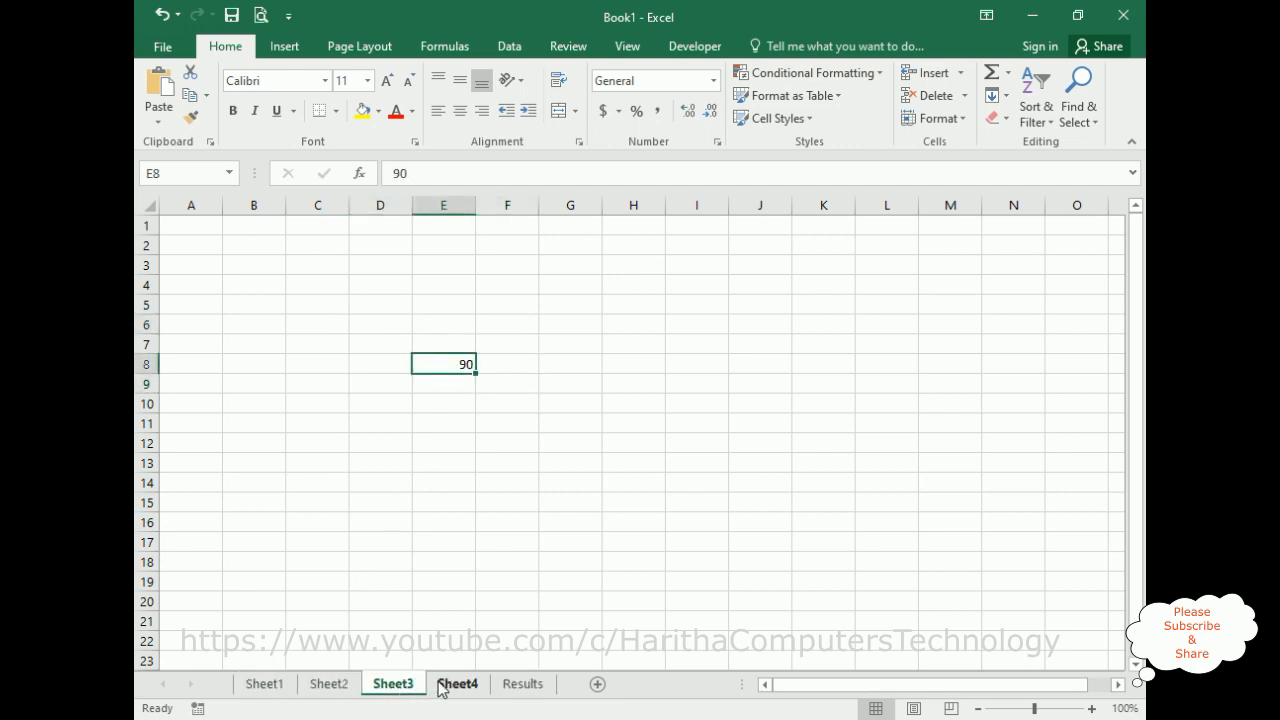
left_click(441, 687)
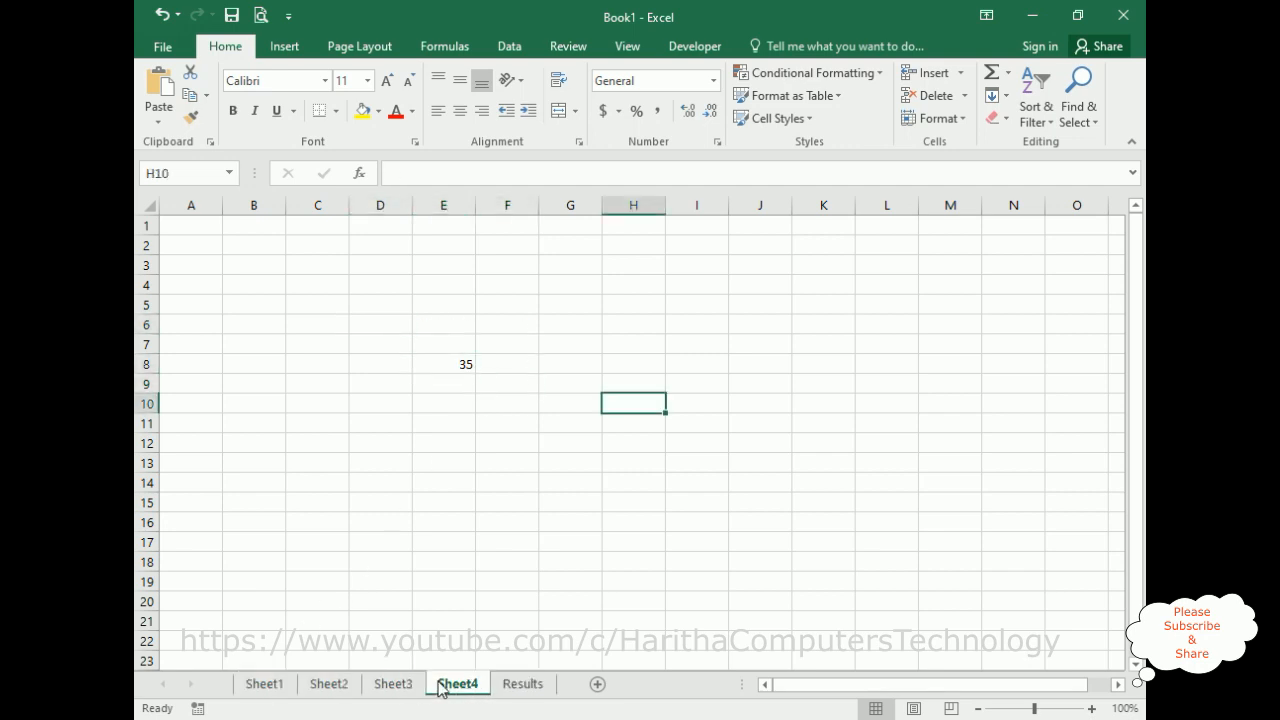
left_click(334, 687)
left_click(375, 688)
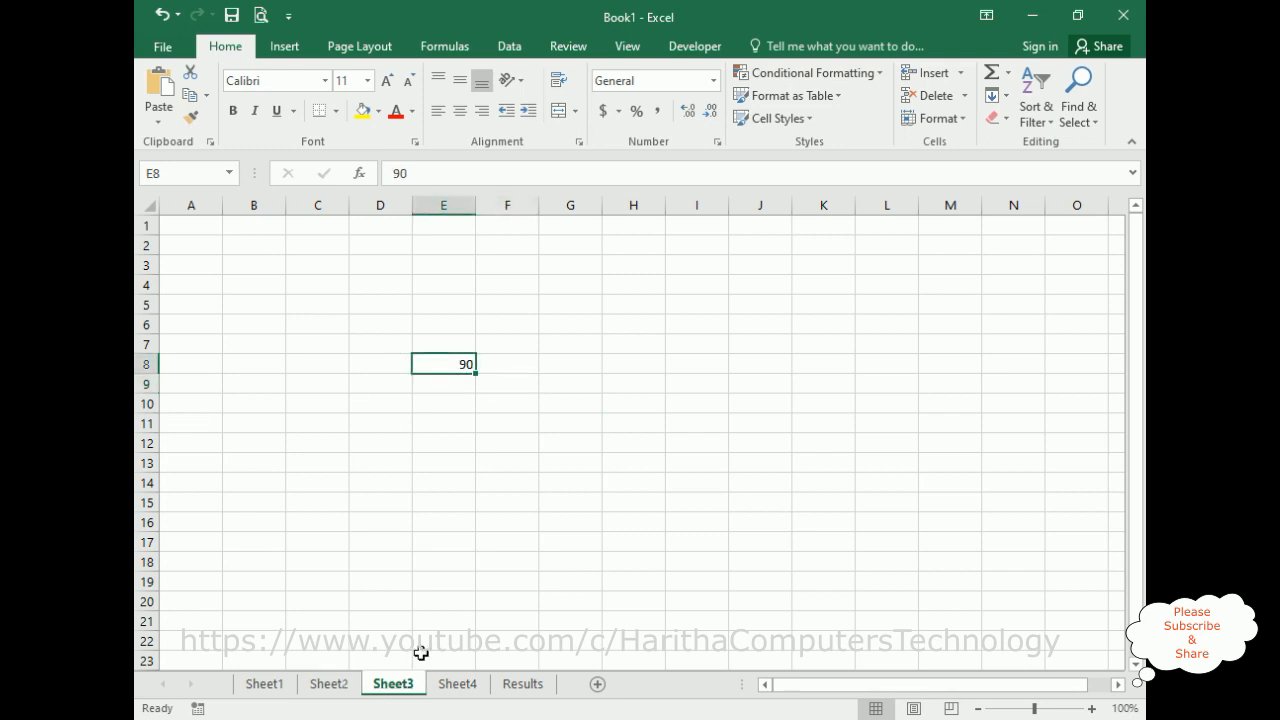
Change the value in cell F9 of Sheet2 to 145
left_click(326, 687)
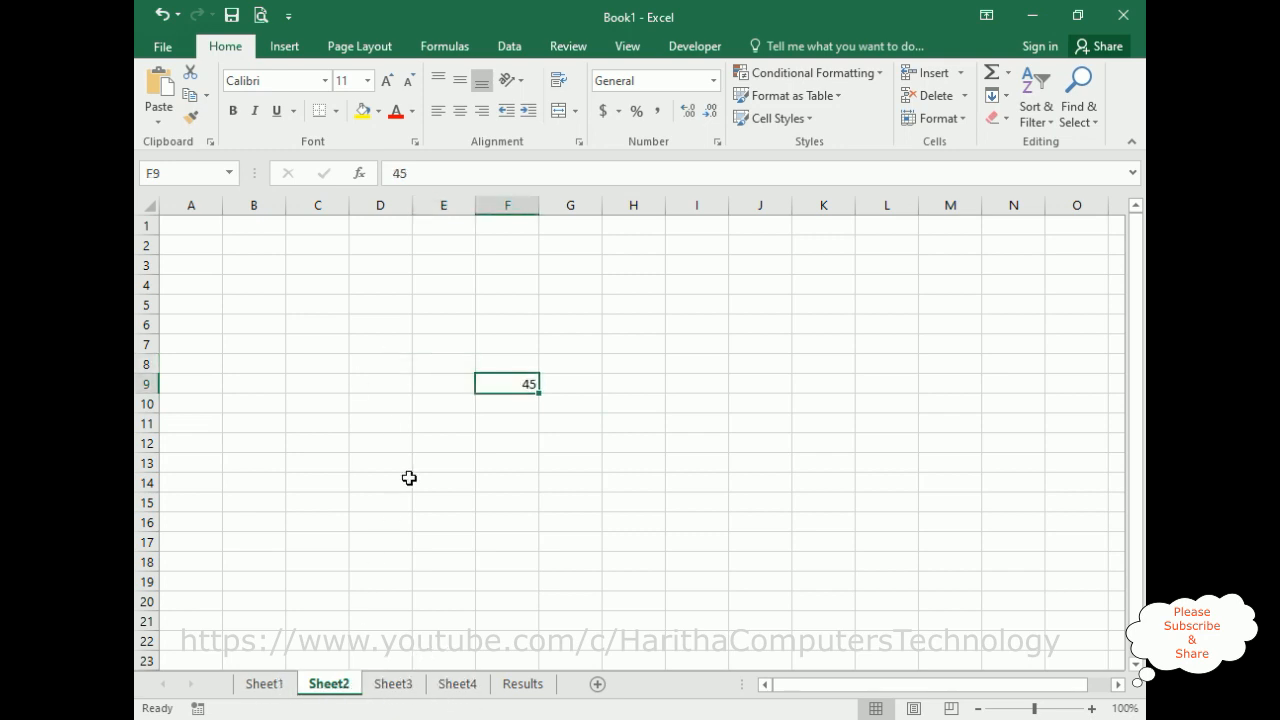
double_click(513, 388)
type("1")
left_click(270, 688)
Look through Sheet2, Sheet3 and Sheet4 again and check the Max Value on the Results sheet
left_click(335, 688)
left_click(396, 688)
left_click(455, 688)
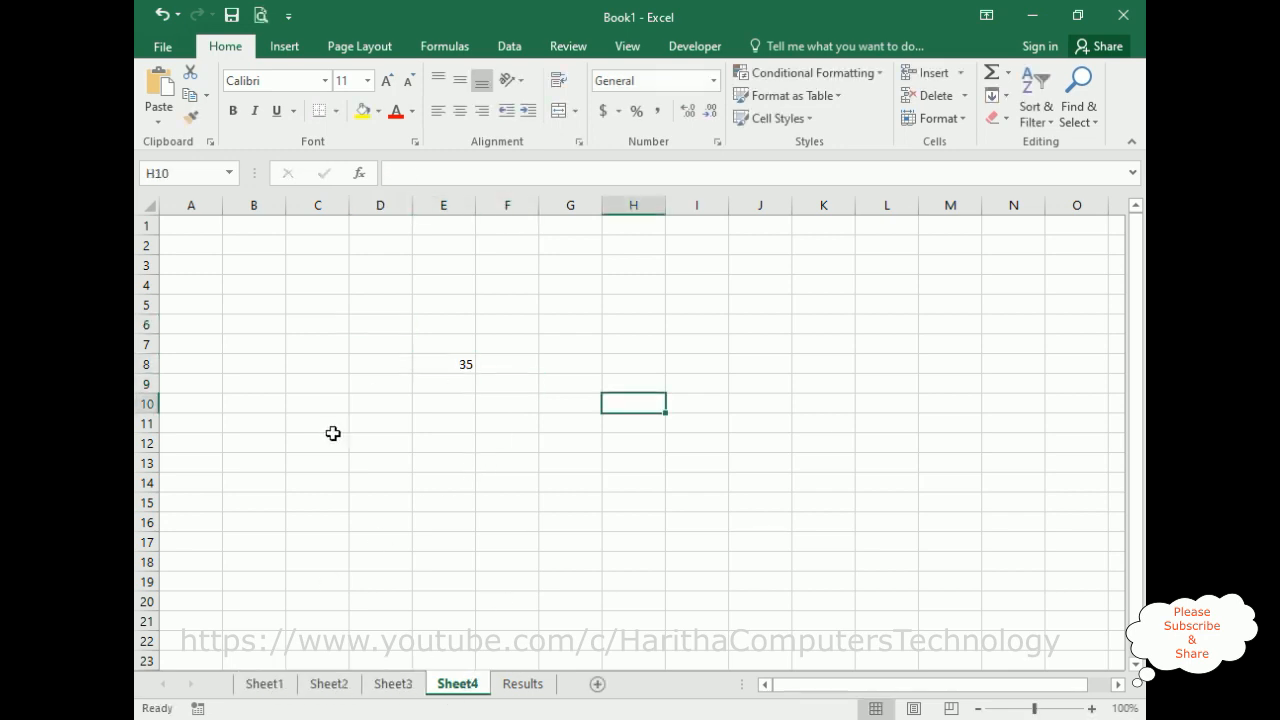
left_click(329, 687)
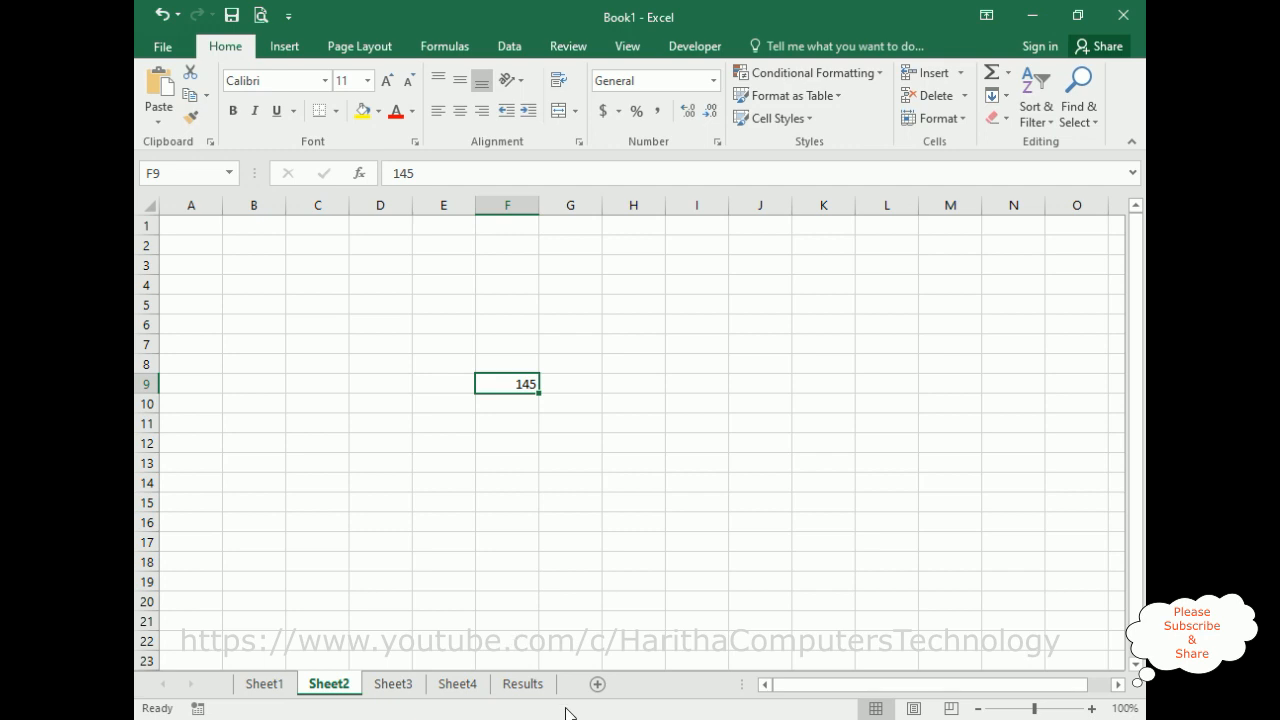
left_click(522, 684)
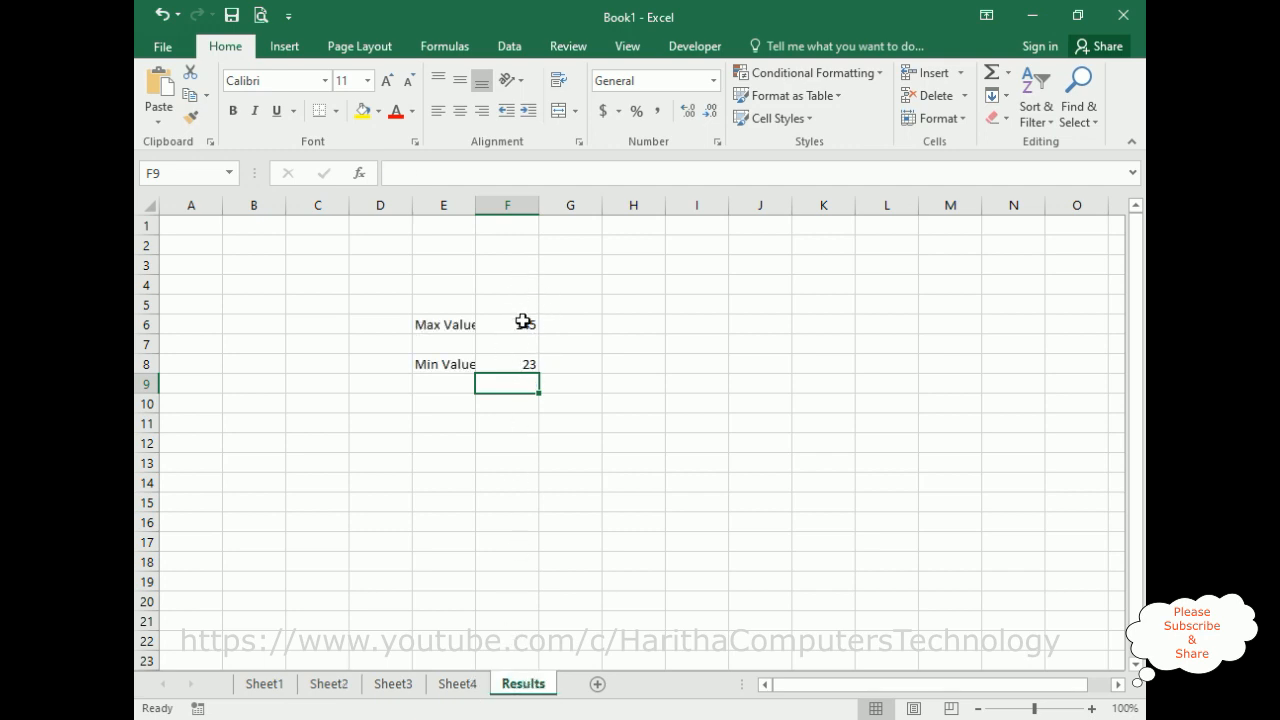
Replace the value in cell E8 of Sheet4 with -2
left_click(457, 684)
left_click(459, 364)
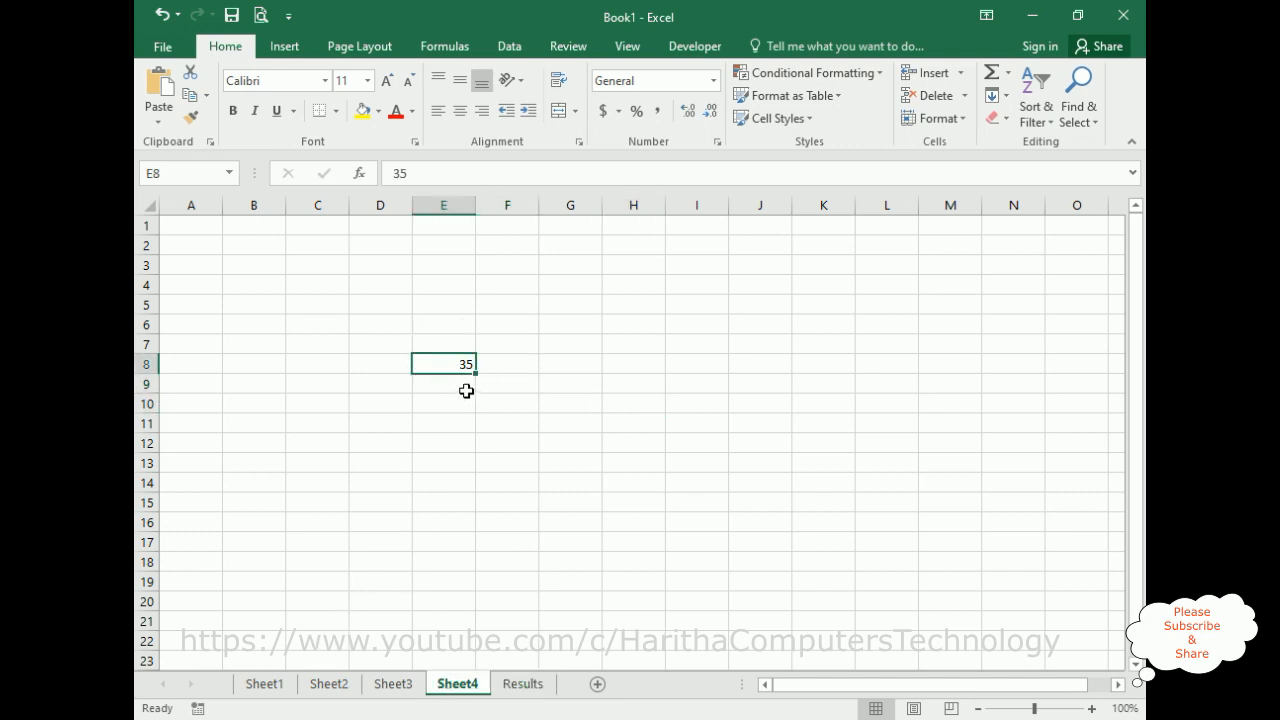
type("=-2")
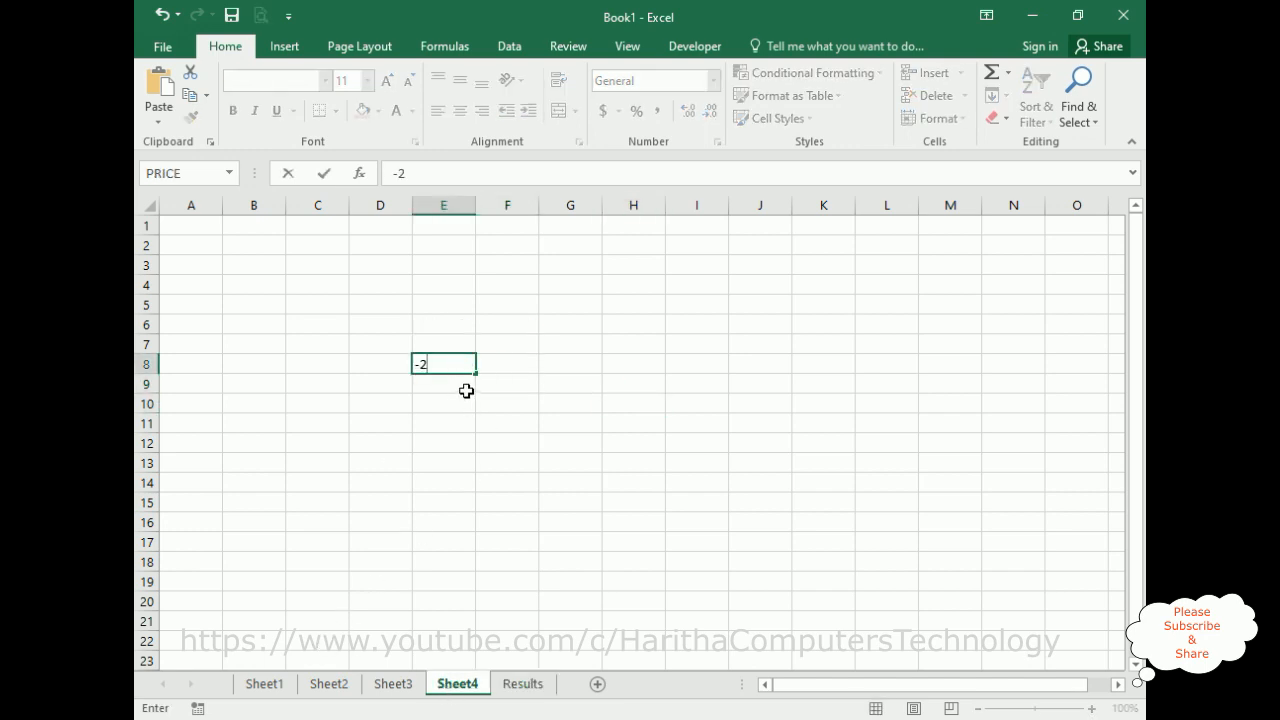
left_click(570, 402)
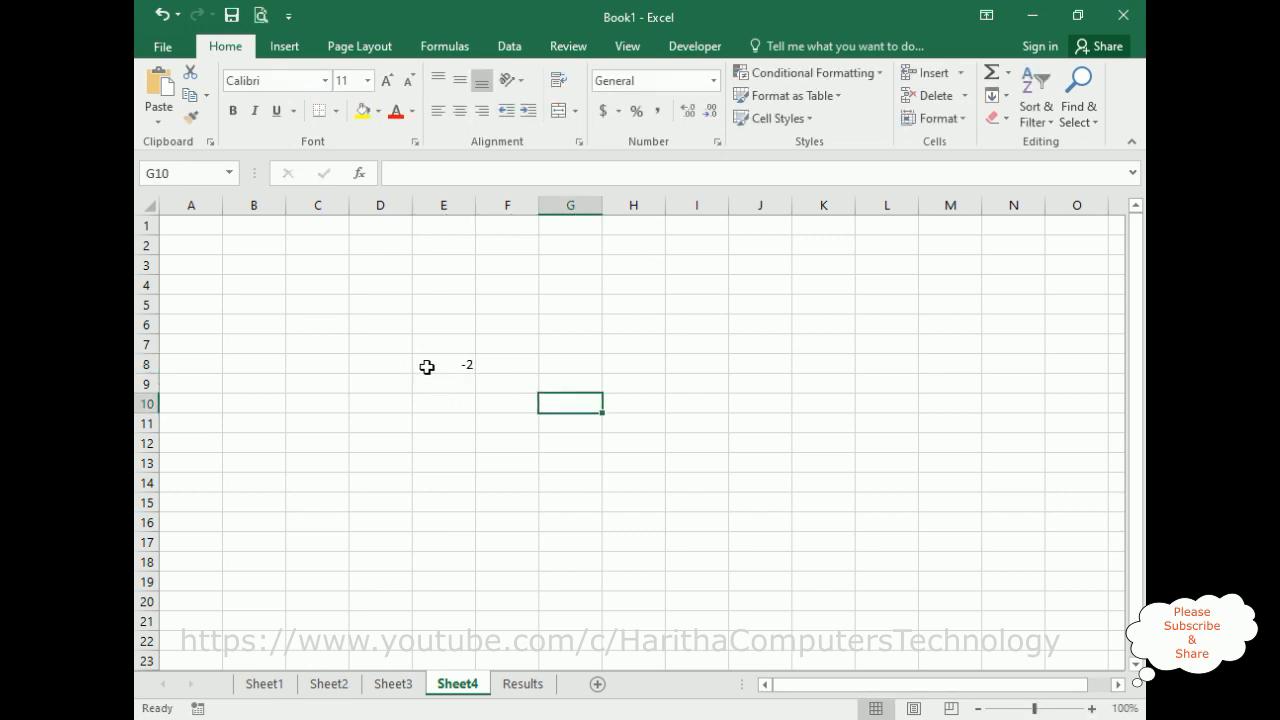
Compare the numbers on the four data sheets with the Min Value shown on the Results sheet
left_click(390, 686)
left_click(329, 686)
left_click(275, 686)
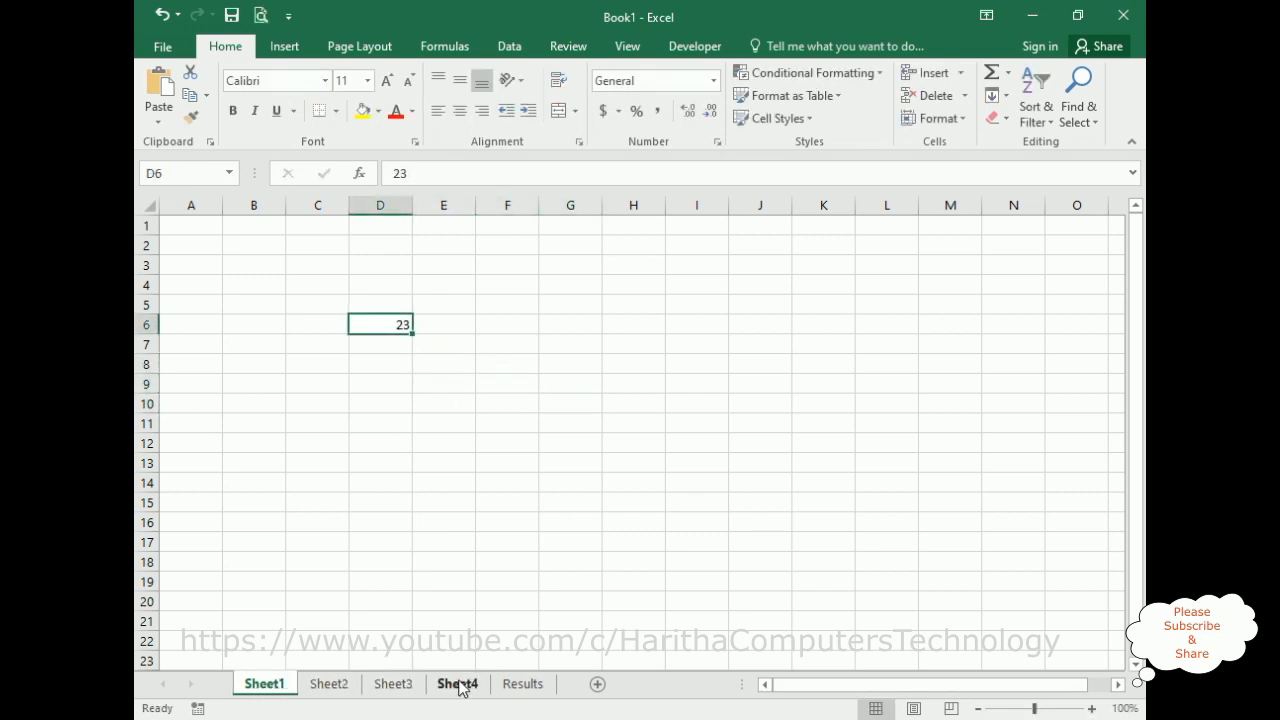
left_click(530, 688)
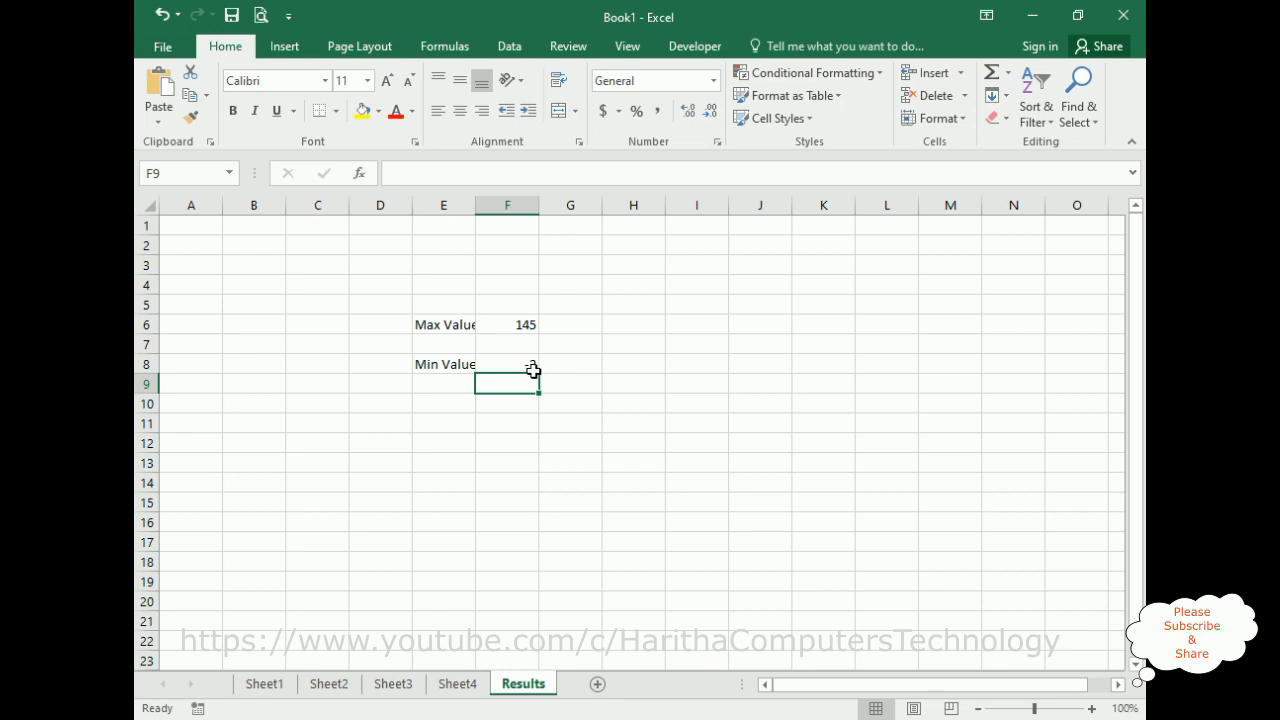
left_click(392, 688)
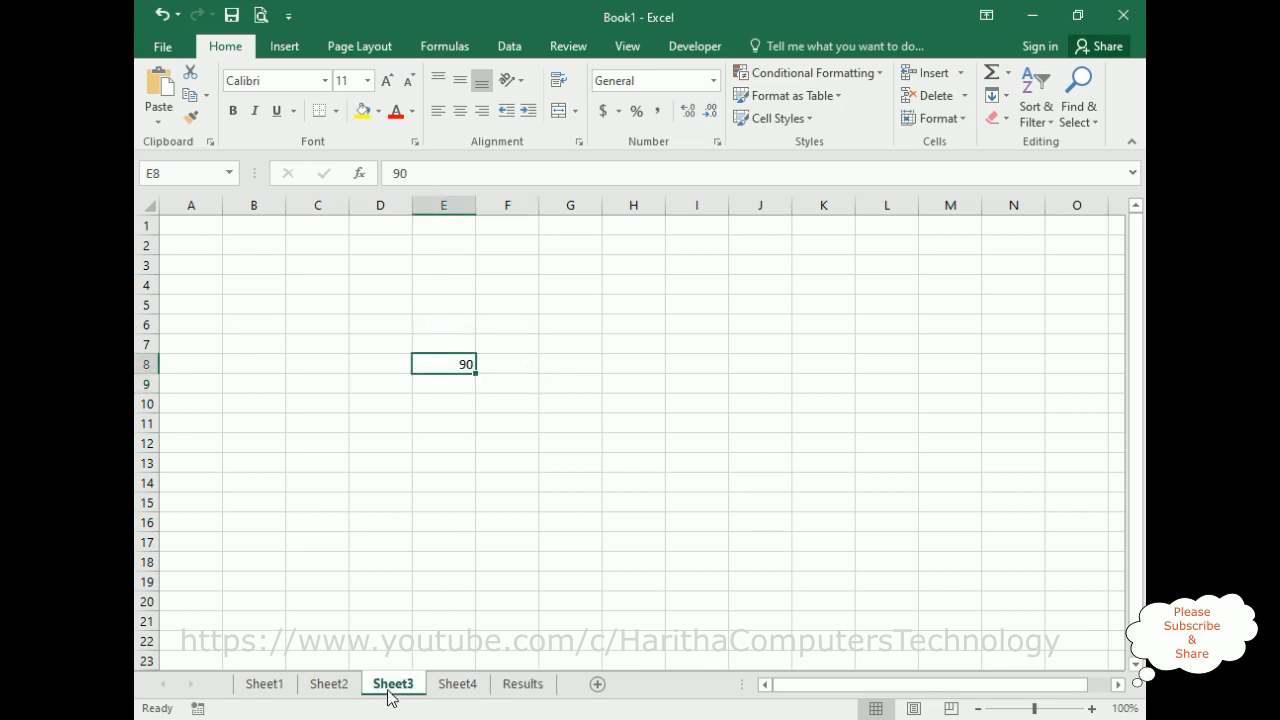
left_click(466, 688)
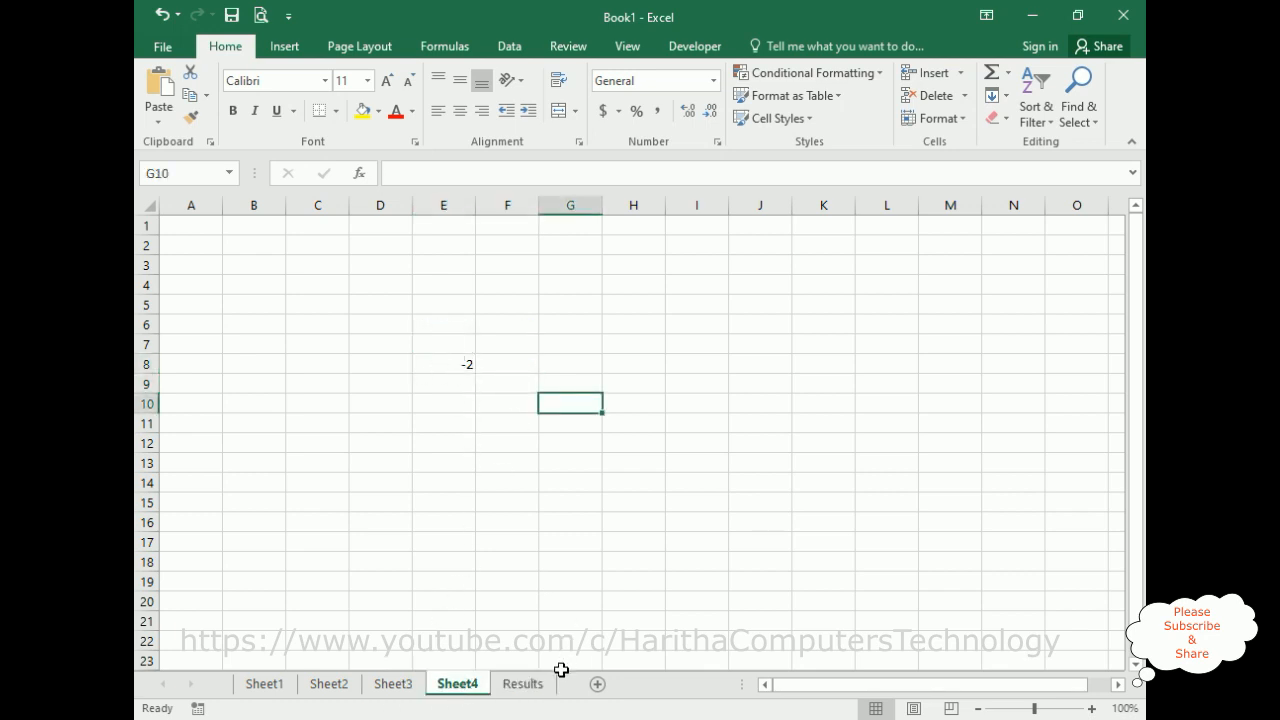
left_click(523, 684)
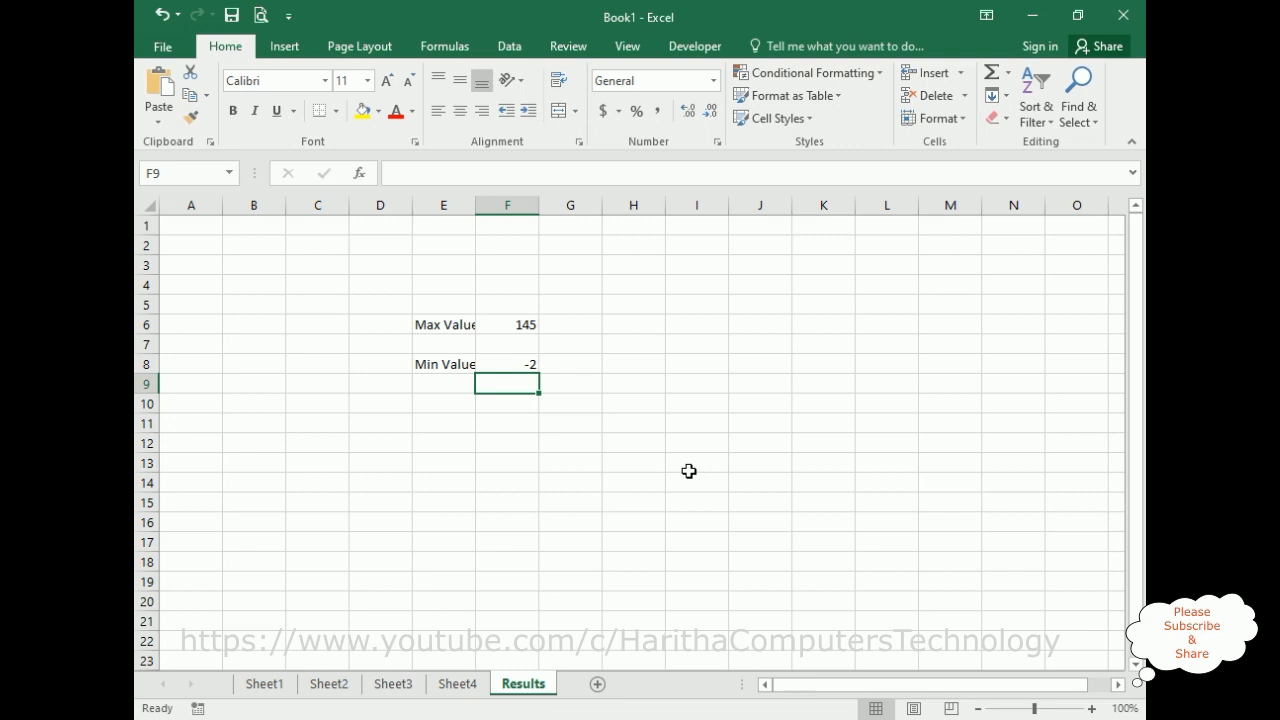